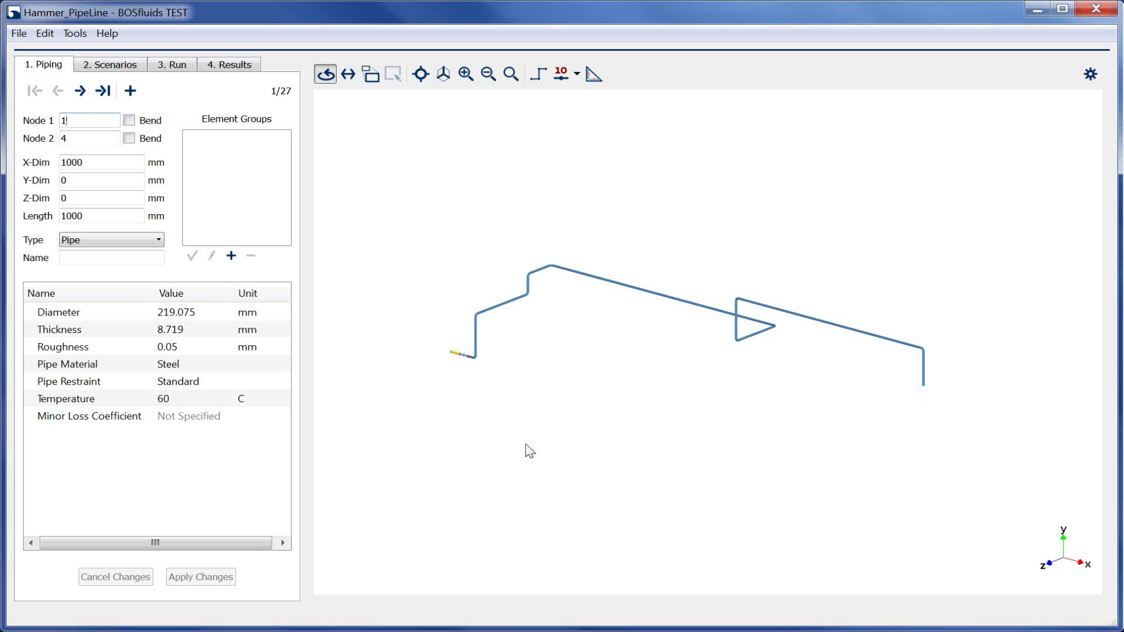
Step: Show node numbers along the Hammer_PipeLine model and orbit and pan to frame the pipeline
left_click(561, 74)
left_click_drag(594, 297, 656, 331)
middle_click_drag(642, 336, 668, 346)
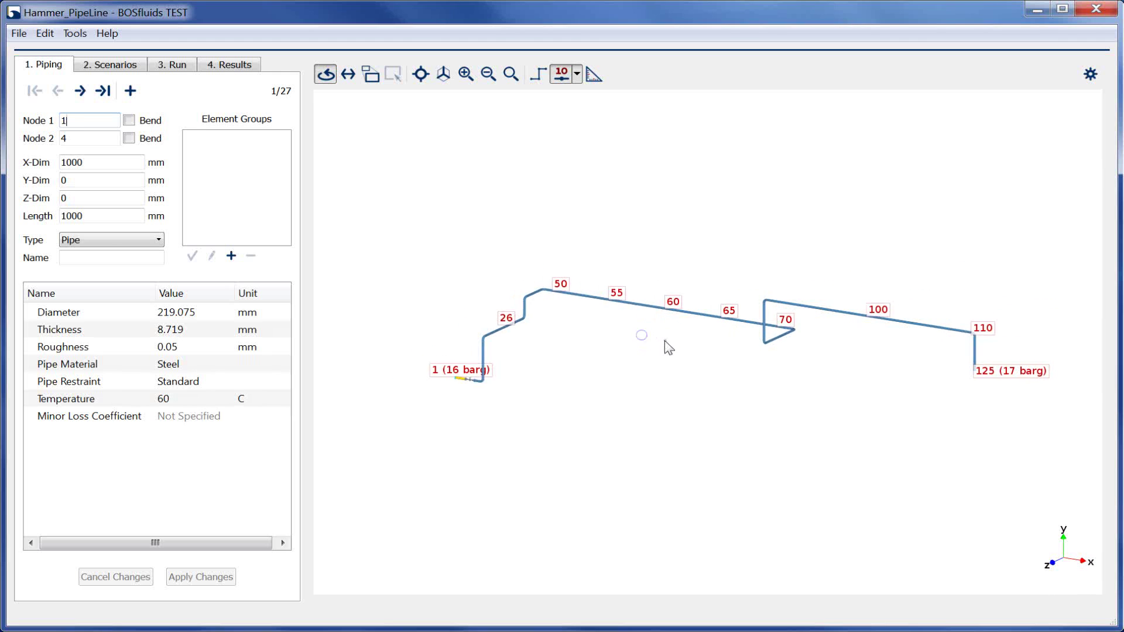
mouse_move(604, 357)
left_mouse_down()
mouse_move(633, 377)
mouse_move(605, 373)
left_mouse_up()
middle_click_drag(603, 372, 590, 367)
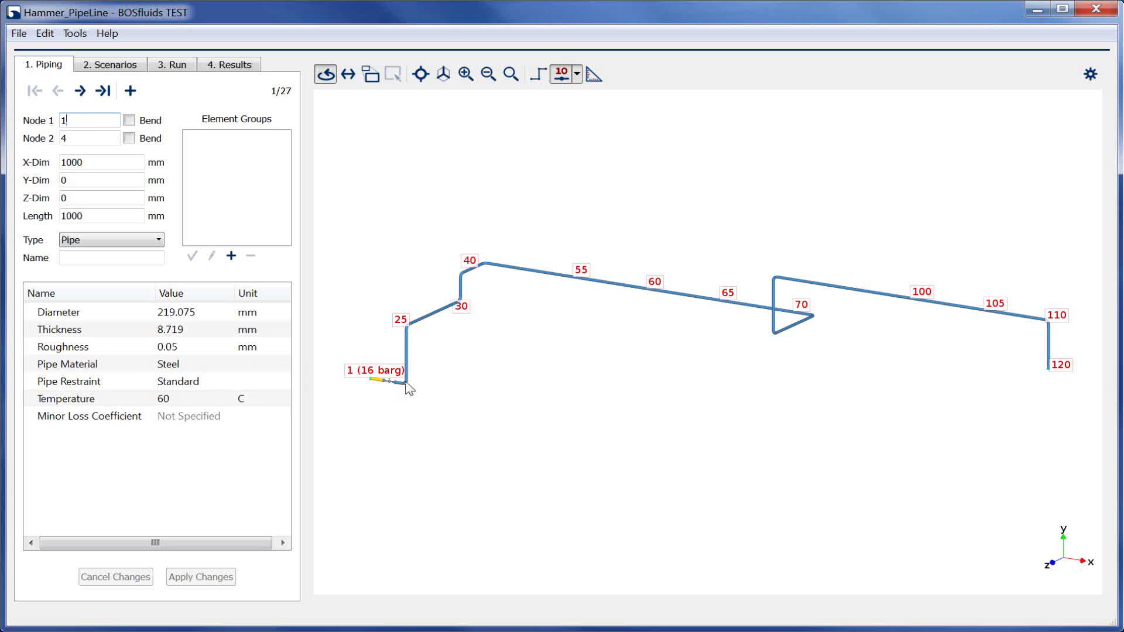
Step: Insert a new element after element 15–20, ending at node 1000 with X-Dim 1000 mm
left_click(406, 382)
left_click(92, 119)
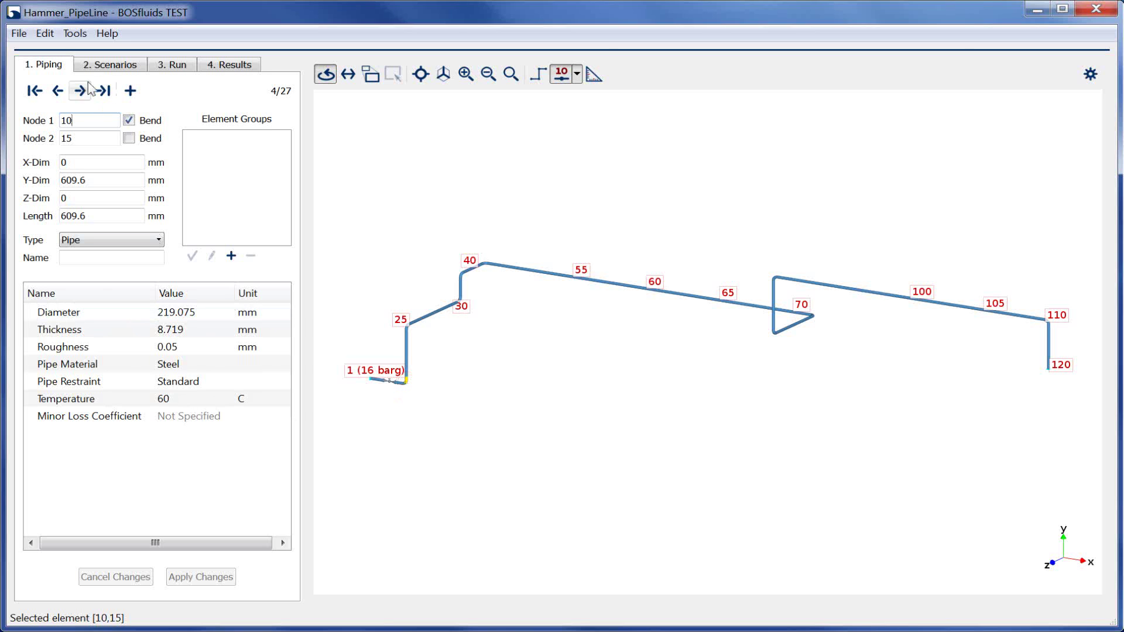
left_click(91, 89)
right_click(408, 382)
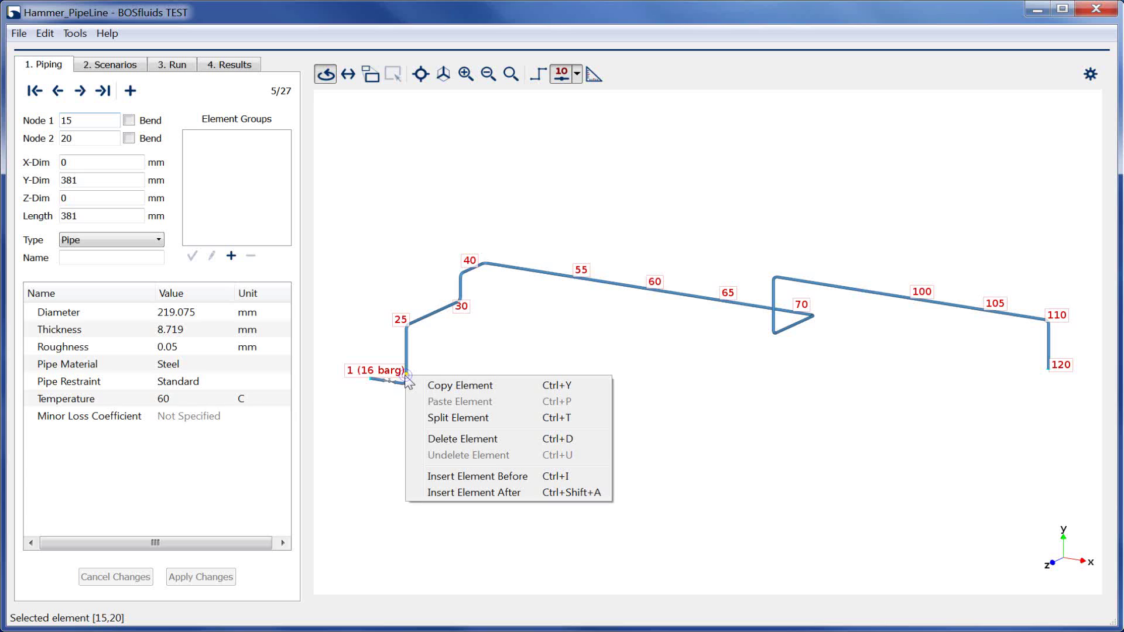
left_click(484, 494)
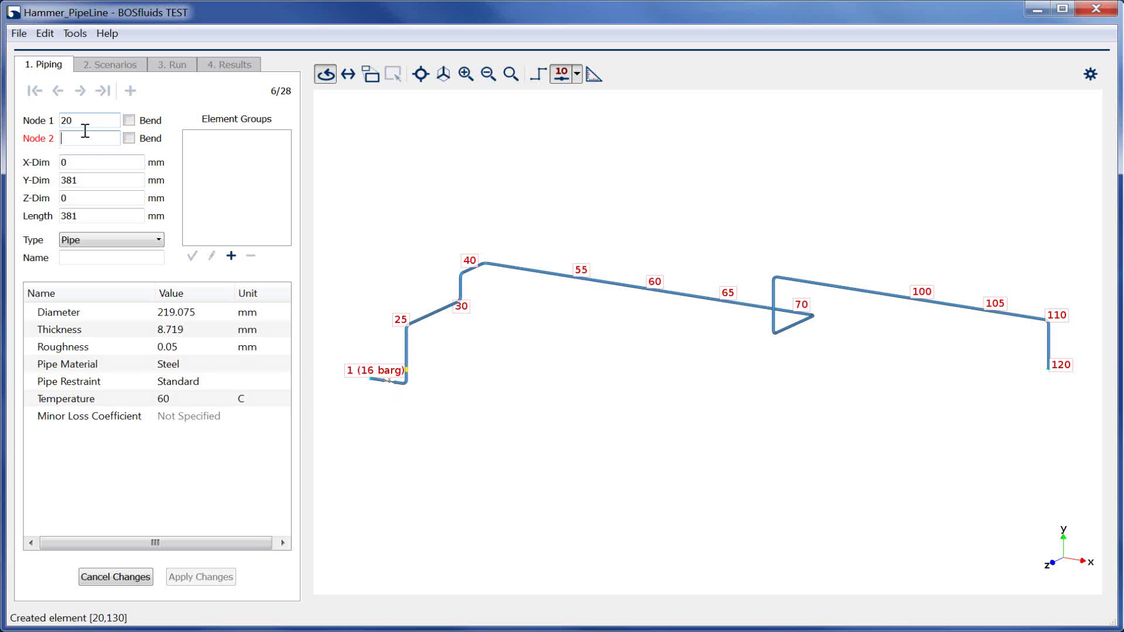
type("1000")
double_click(93, 162)
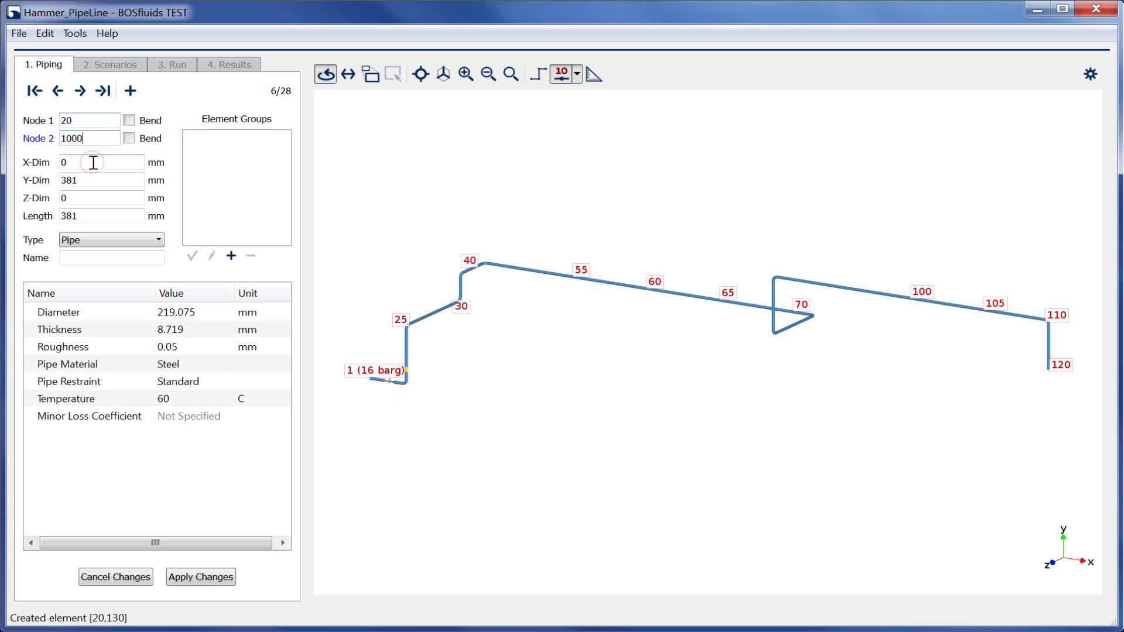
type("1000")
key("Return")
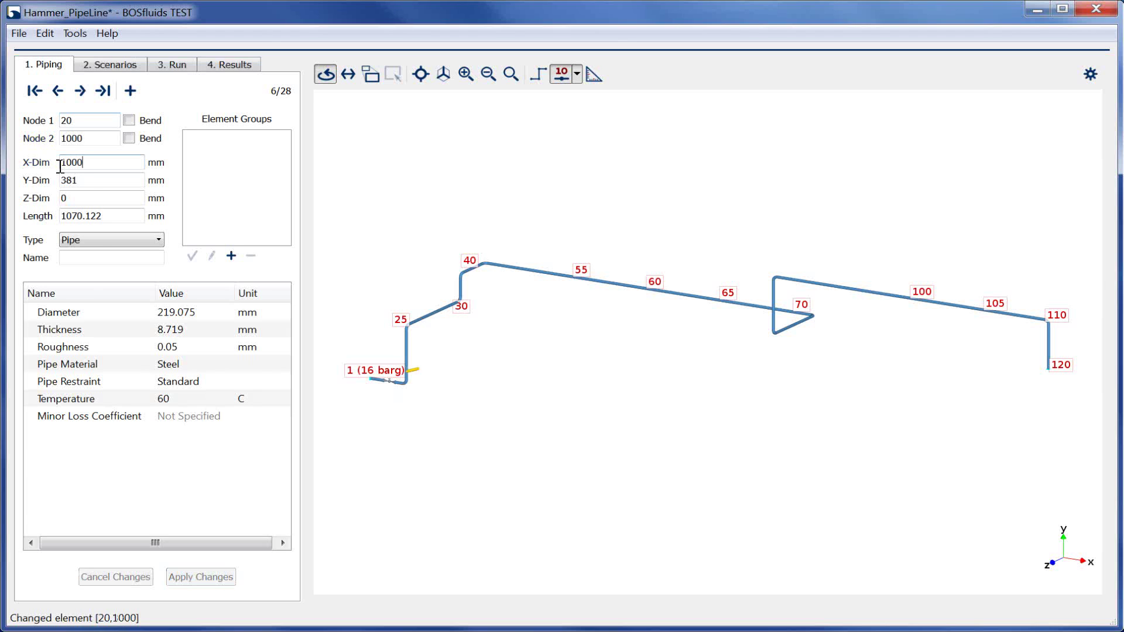
Step: Change element 20–1000's type to Pipe Line and apply the change
left_click(101, 240)
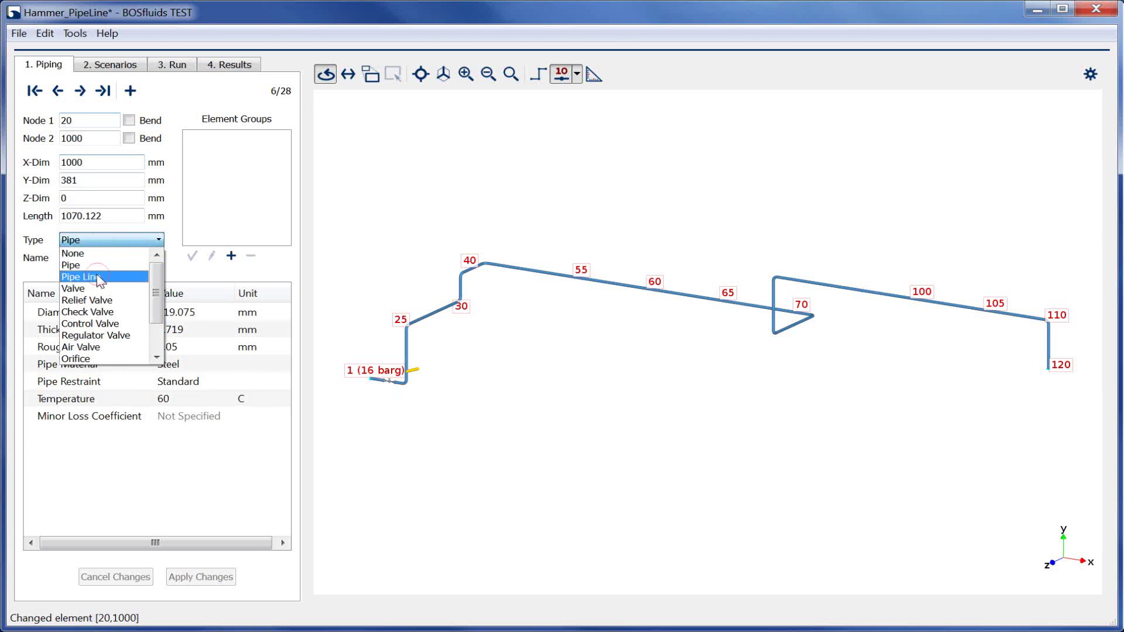
left_click(100, 277)
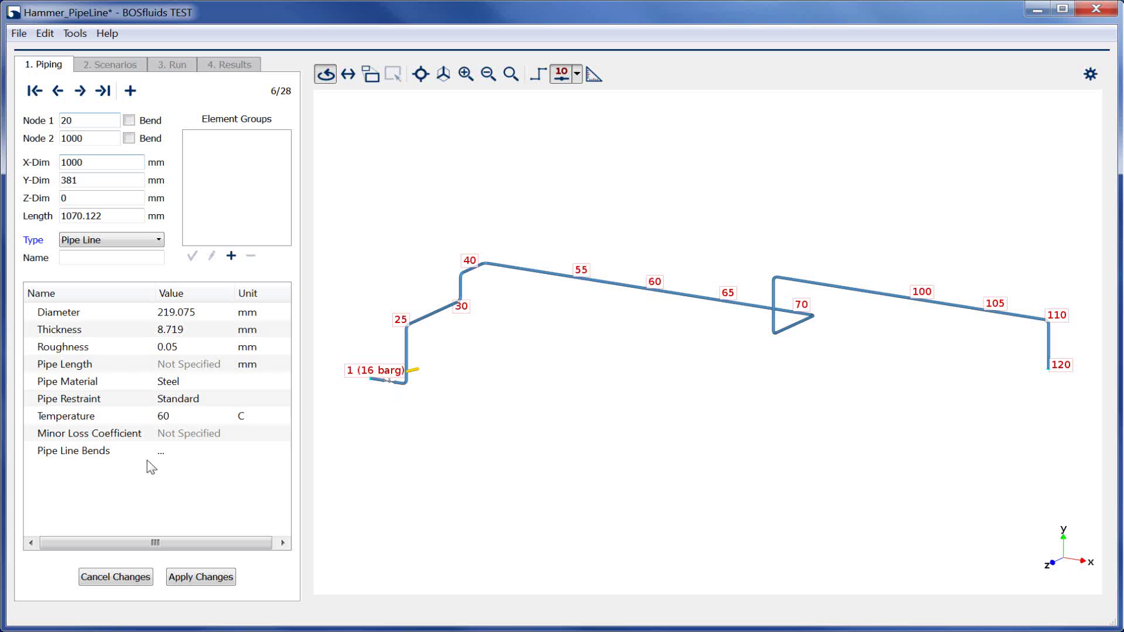
left_click(196, 577)
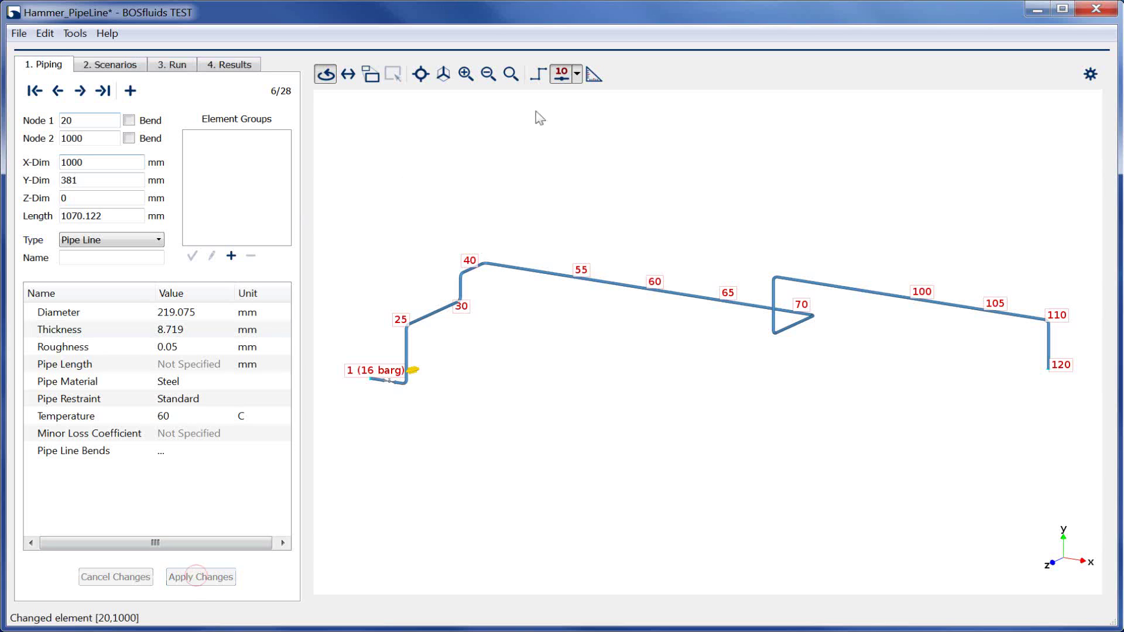
Step: Measure the distance from node 20 to node 115, giving a shortest path of 80467.2 mm
left_click(594, 75)
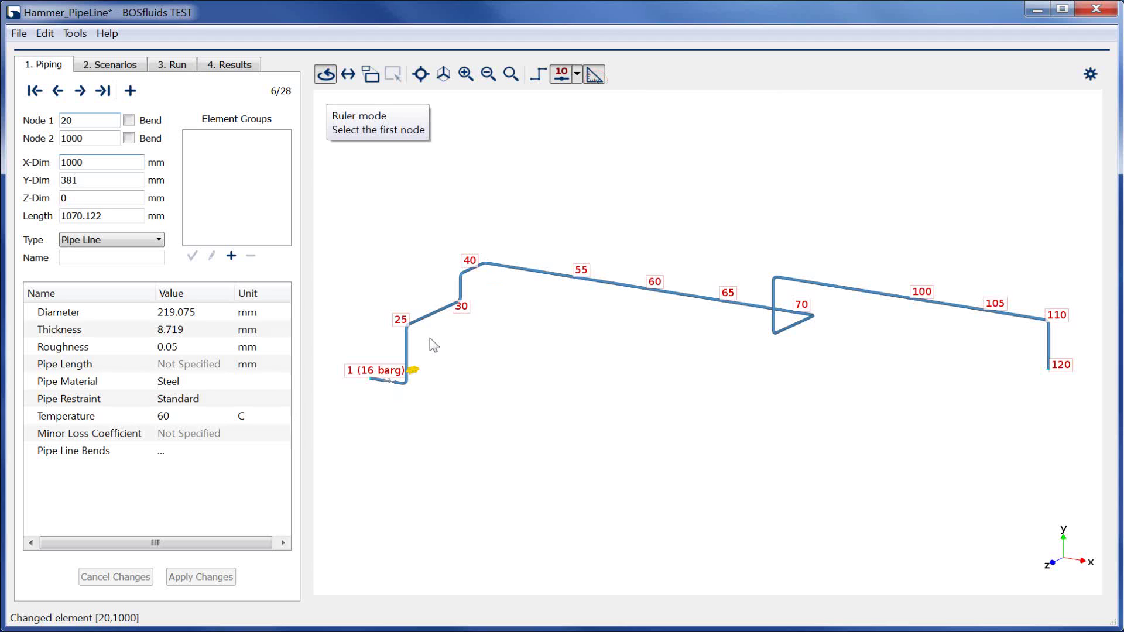
scroll(407, 371, "up", 6)
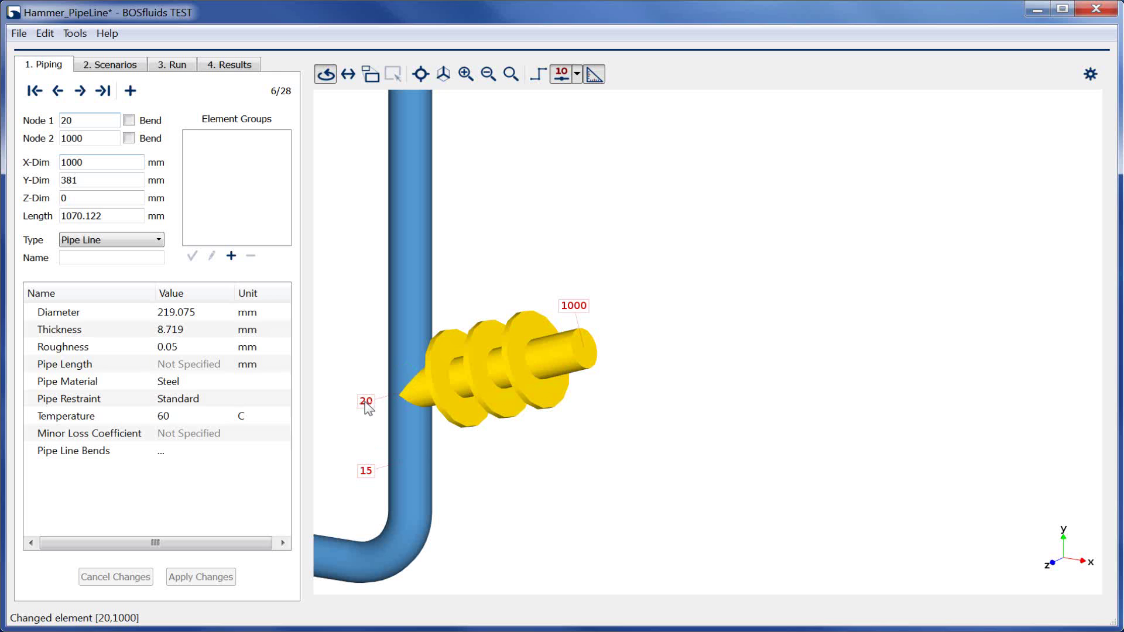
left_click(366, 408)
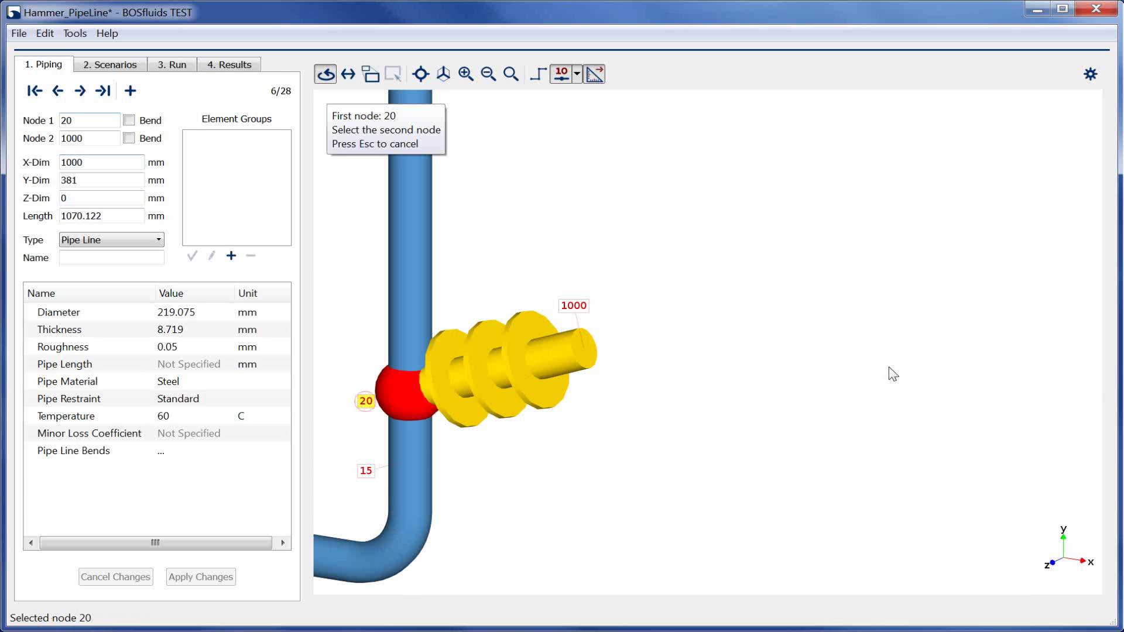
scroll(628, 330, "up", 3)
scroll(629, 330, "down", 5)
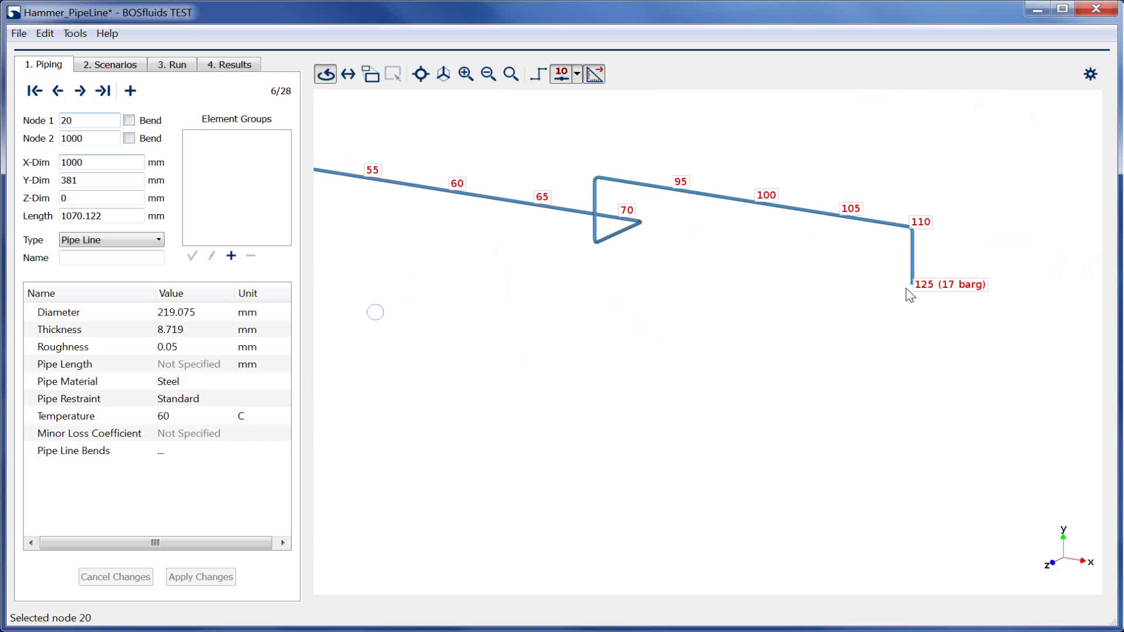
scroll(925, 275, "up", 4)
scroll(925, 276, "up", 2)
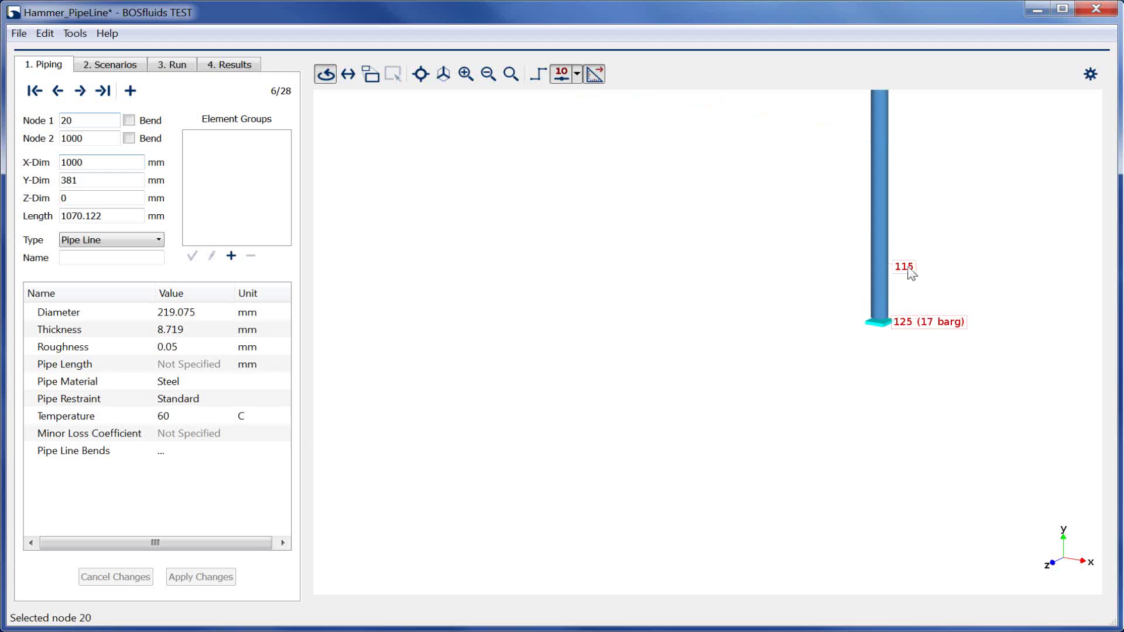
middle_click_drag(913, 266, 899, 479)
left_click(898, 475)
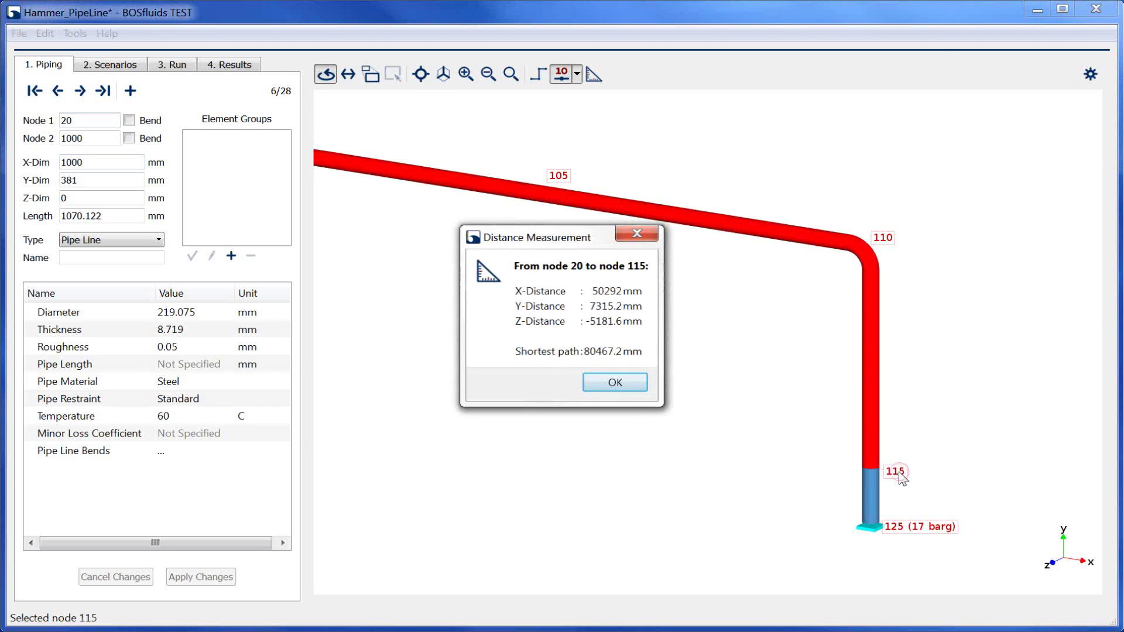
left_click(615, 383)
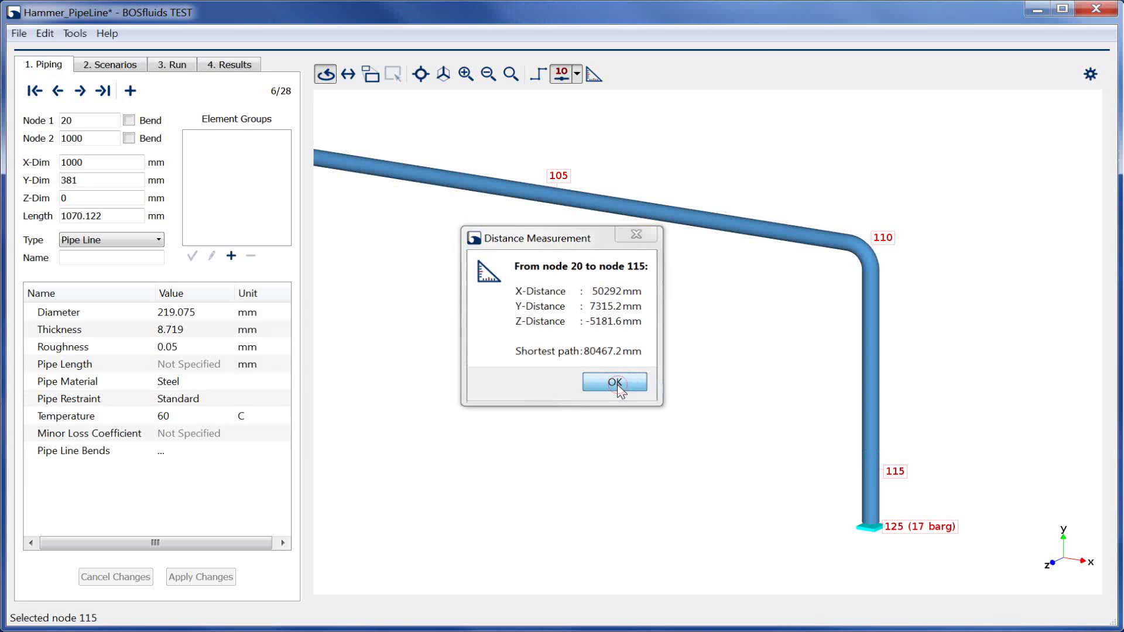
Step: Set the Pipe Line element's Pipe Length to 80467.2 mm and apply
left_click(179, 366)
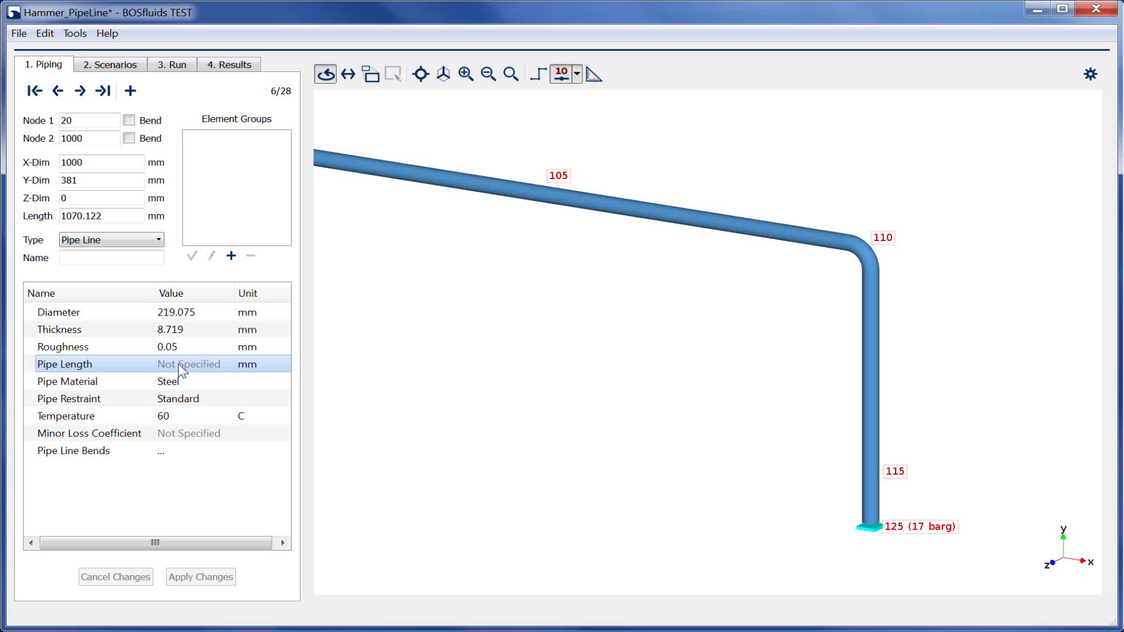
type("80467.2")
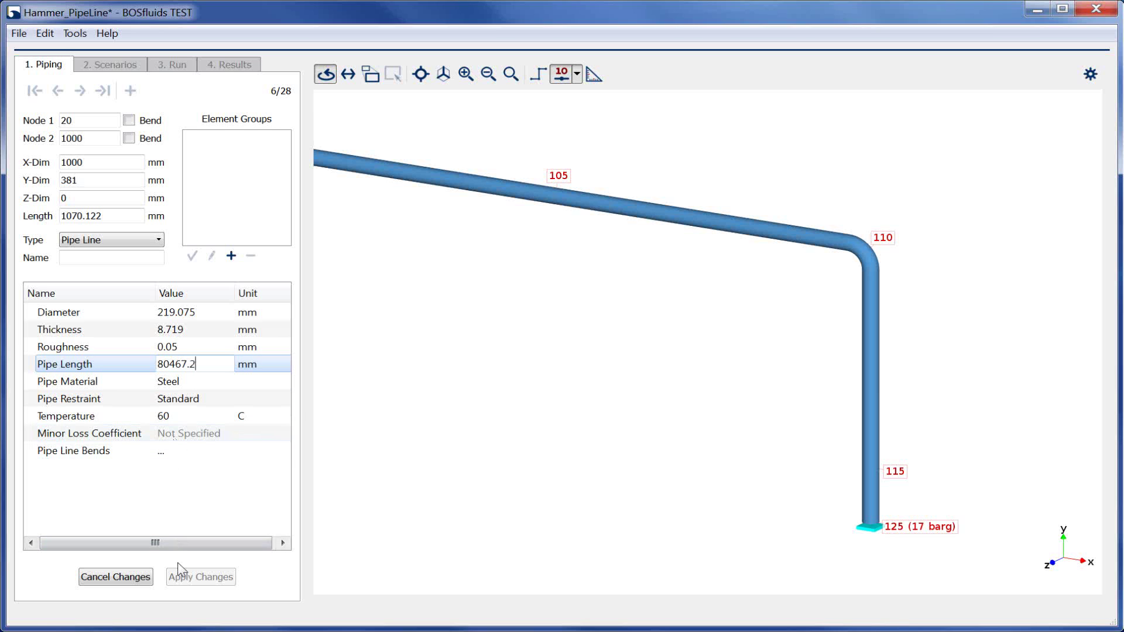
left_click(180, 575)
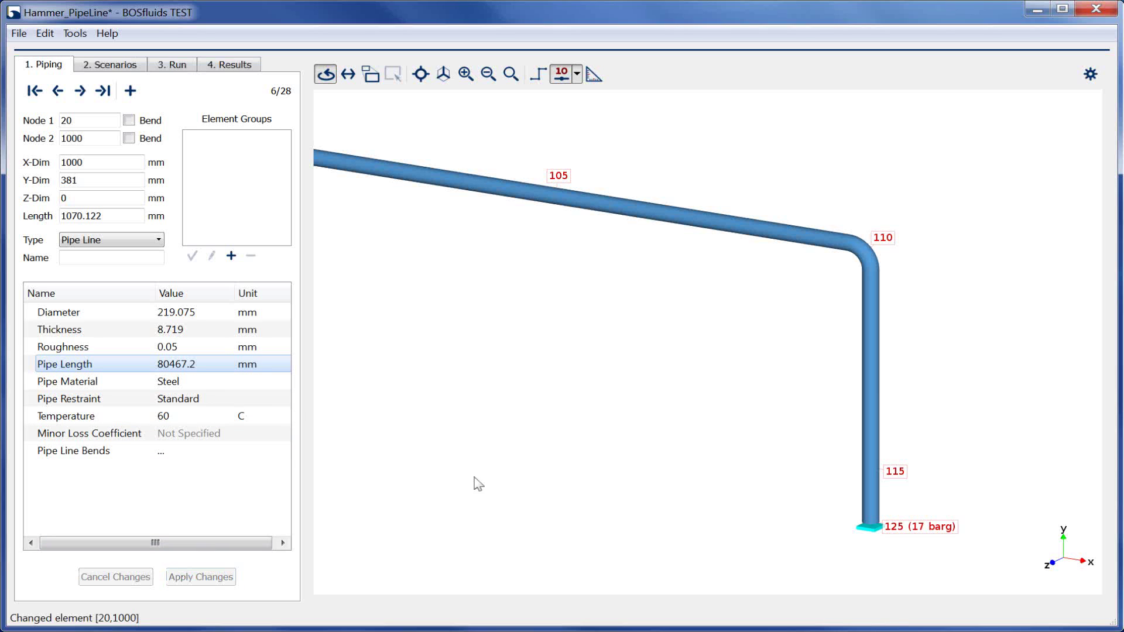
Step: Give the Pipe Line element 8 bends of 90 degrees and apply the change
scroll(517, 465, "down", 5)
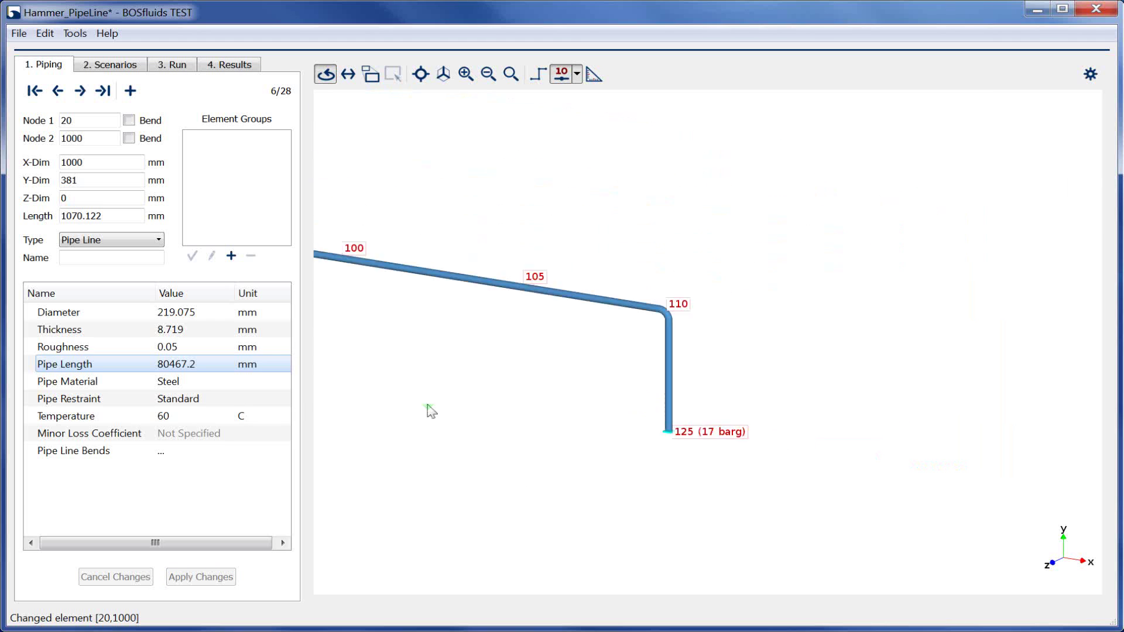
middle_click_drag(400, 445, 924, 395)
scroll(726, 486, "down", 2)
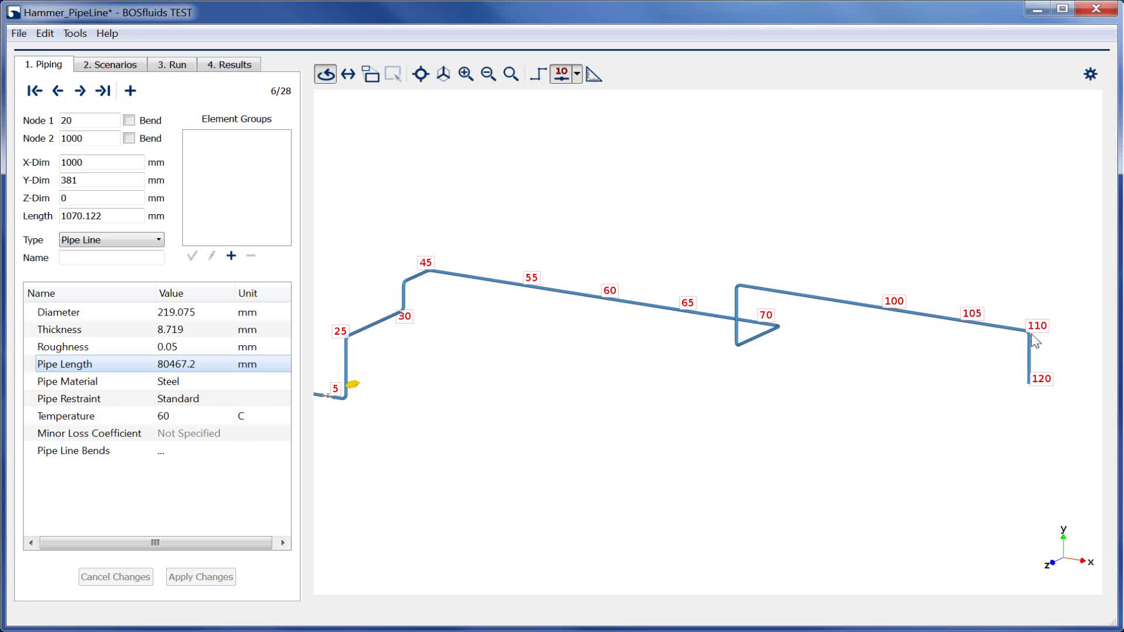
left_click(175, 453)
left_click(511, 297)
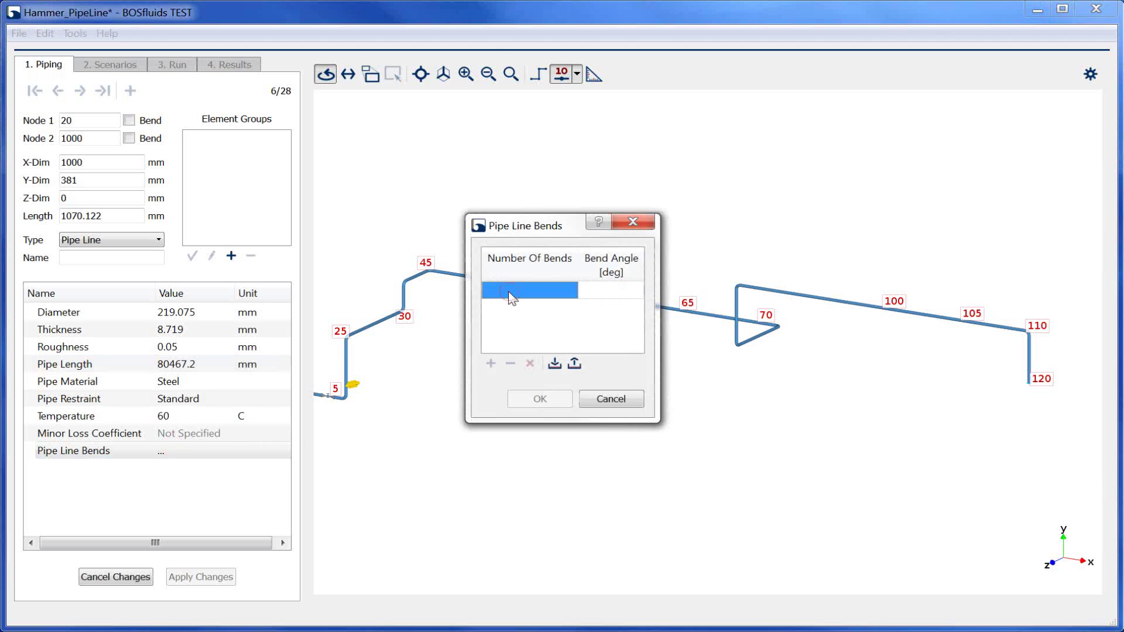
type("8")
key("Return")
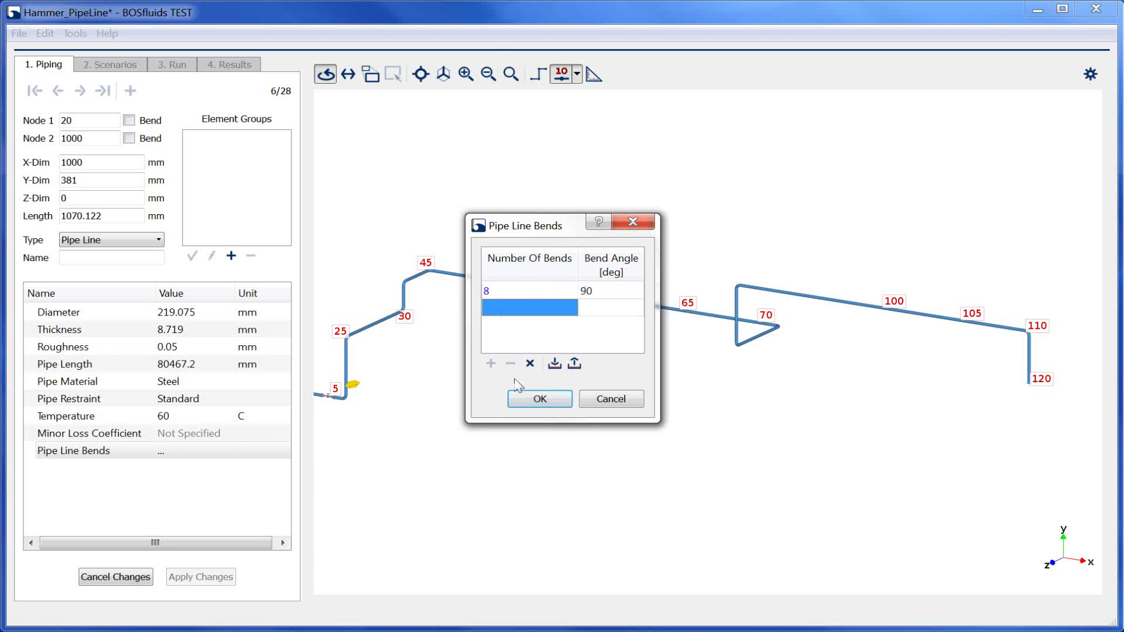
left_click(517, 399)
left_click(201, 578)
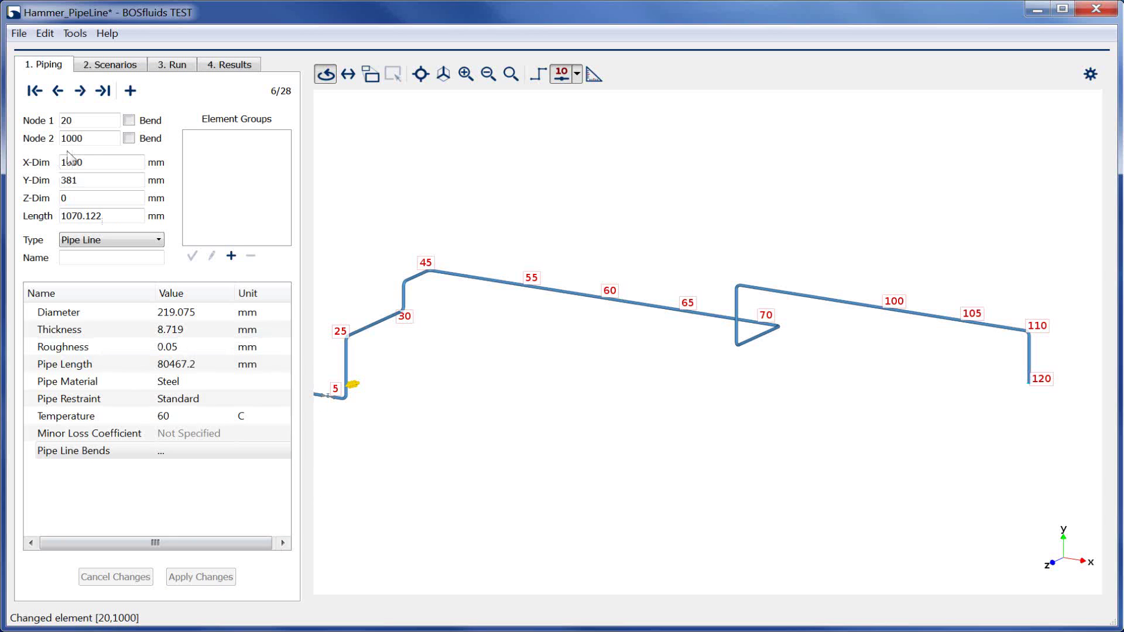
Step: Make the Pipe Line element end at node 115, refresh the view, then go to Scenarios
double_click(87, 139)
type("115")
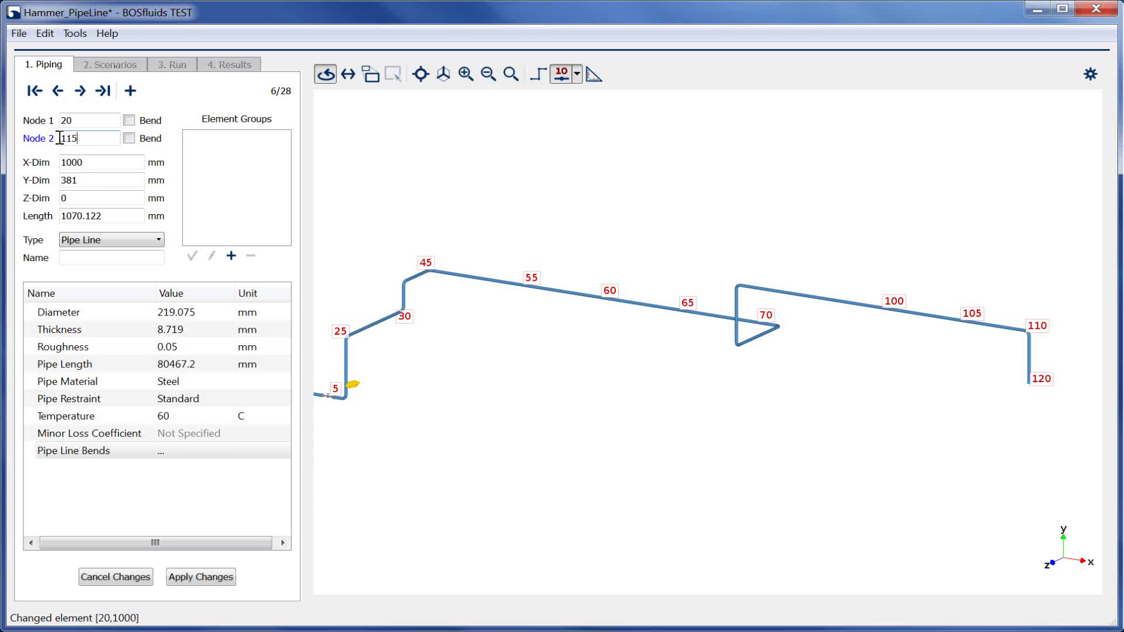
key("Return")
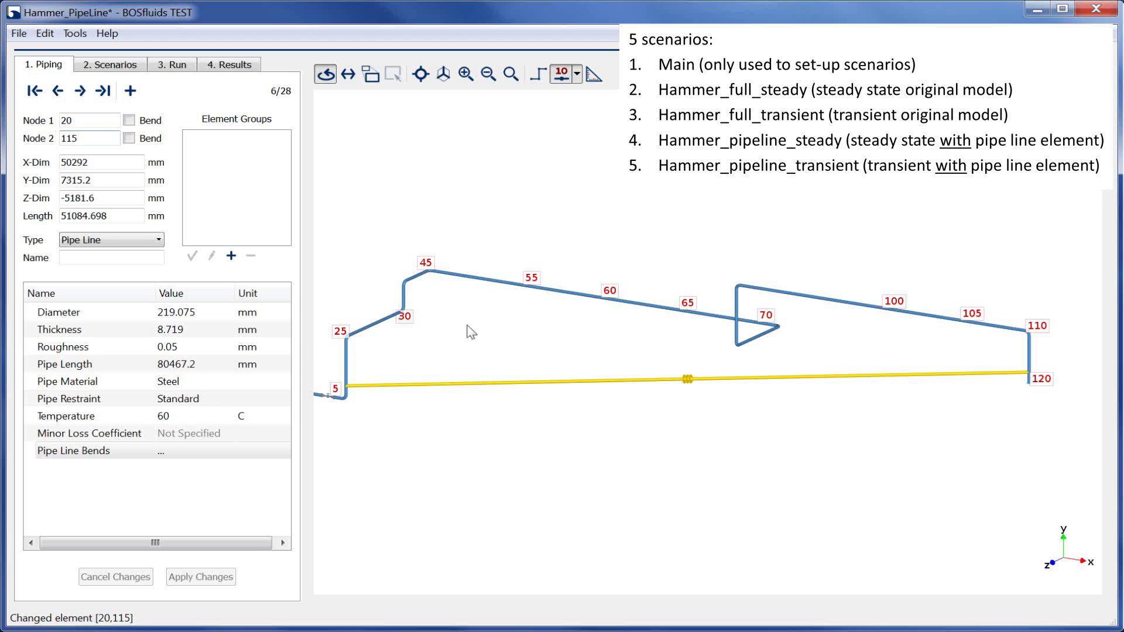
left_click(547, 438)
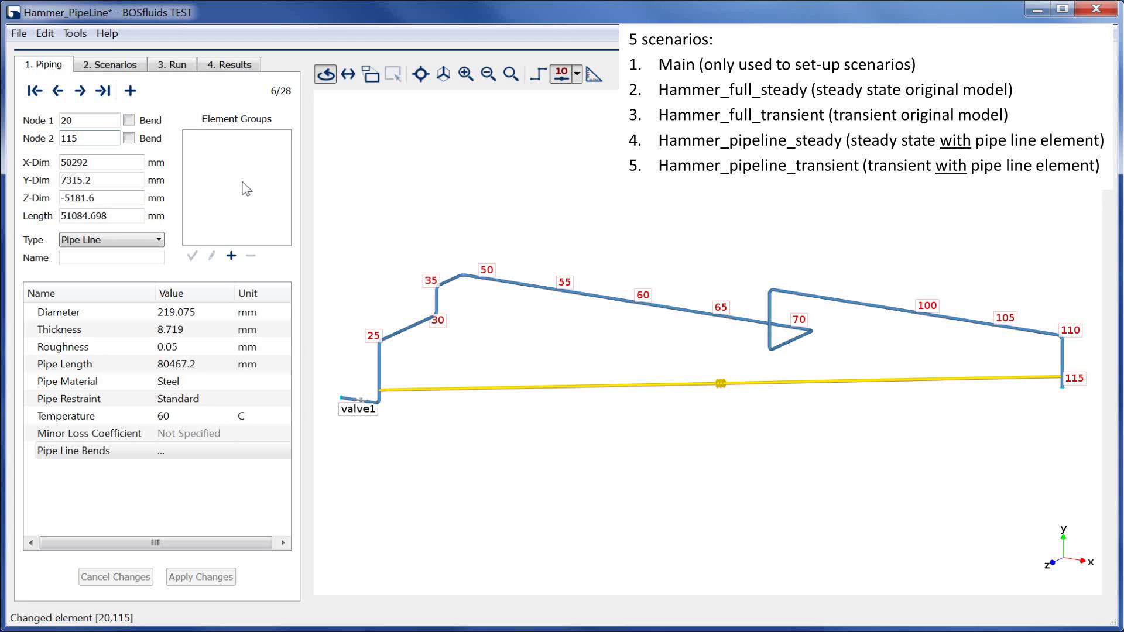
left_click(110, 65)
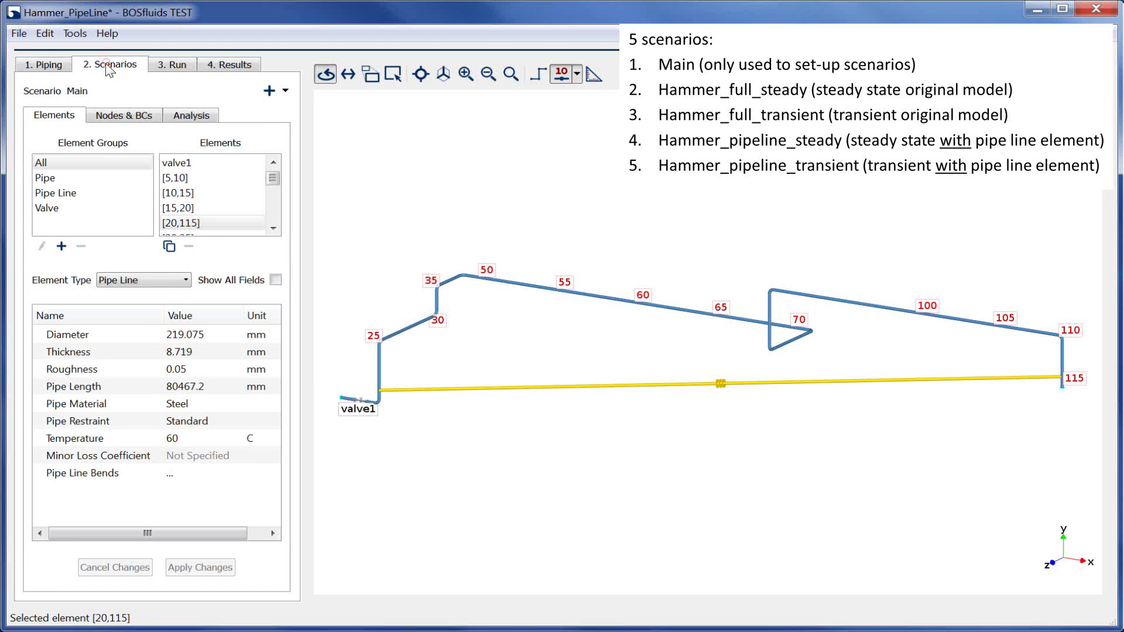
Step: Create scenario Hammer_full_Steady and set its pipe line element [20,115] to None
left_click(268, 91)
left_click_drag(570, 253, 501, 248)
type("Hamm")
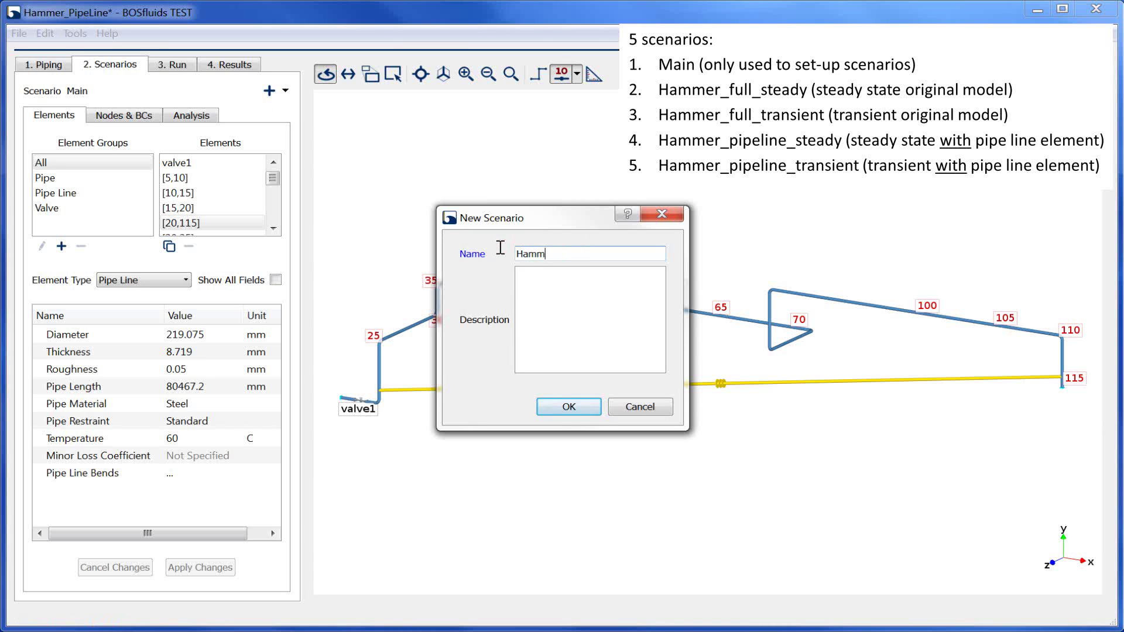
type("er_full_Steady")
left_click(569, 406)
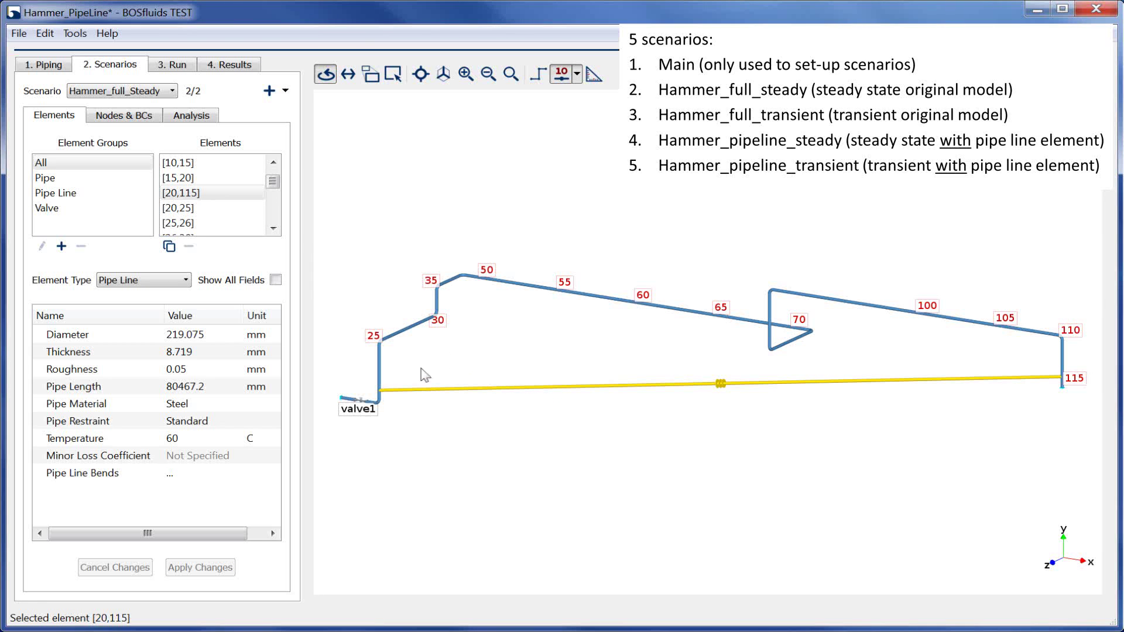
left_click(176, 280)
left_click(156, 288)
left_click(211, 565)
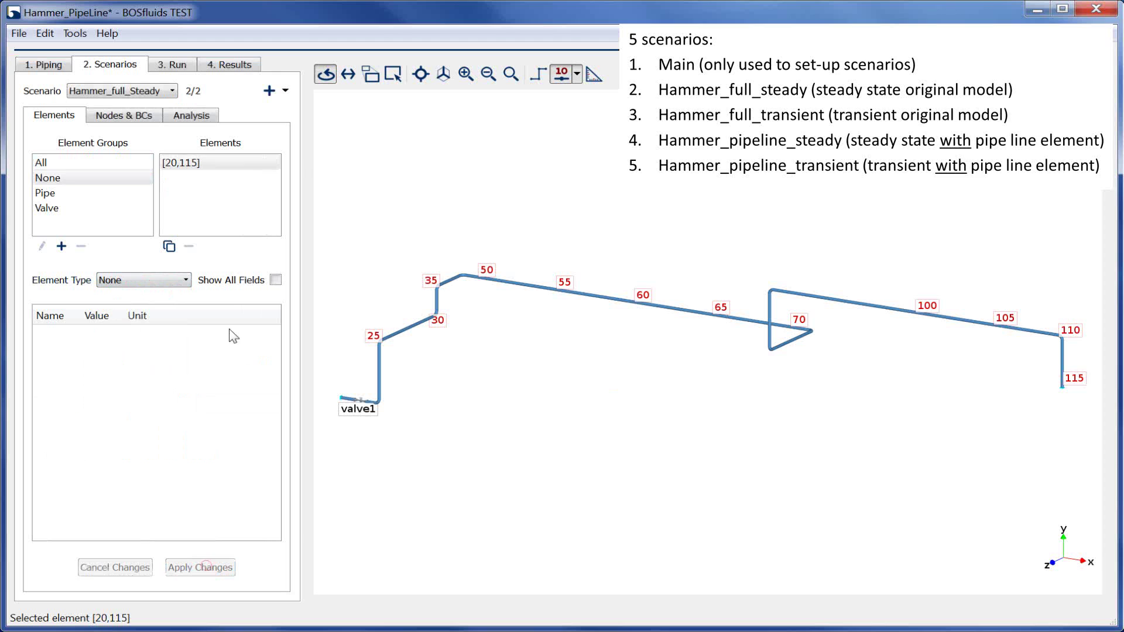
Step: Set the Hammer_full_Steady analysis type to Steady State
left_click(192, 116)
left_click(176, 144)
left_click(140, 166)
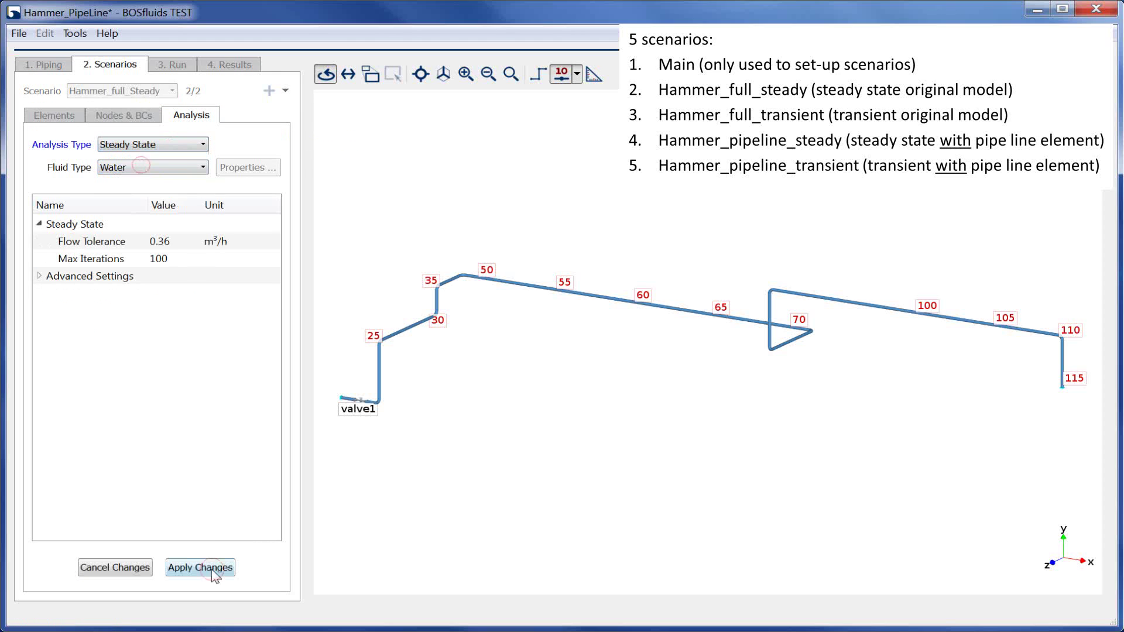
left_click(213, 569)
Step: Copy Hammer_full_Steady as a new scenario named Hammer_full_Trans
left_click(285, 91)
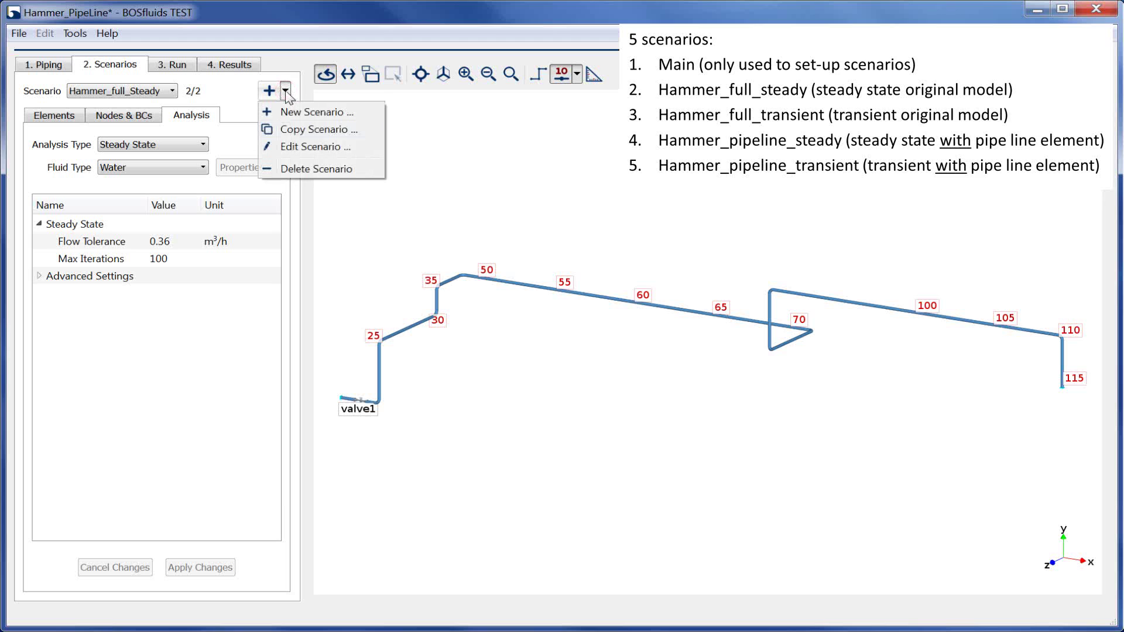
left_click(288, 130)
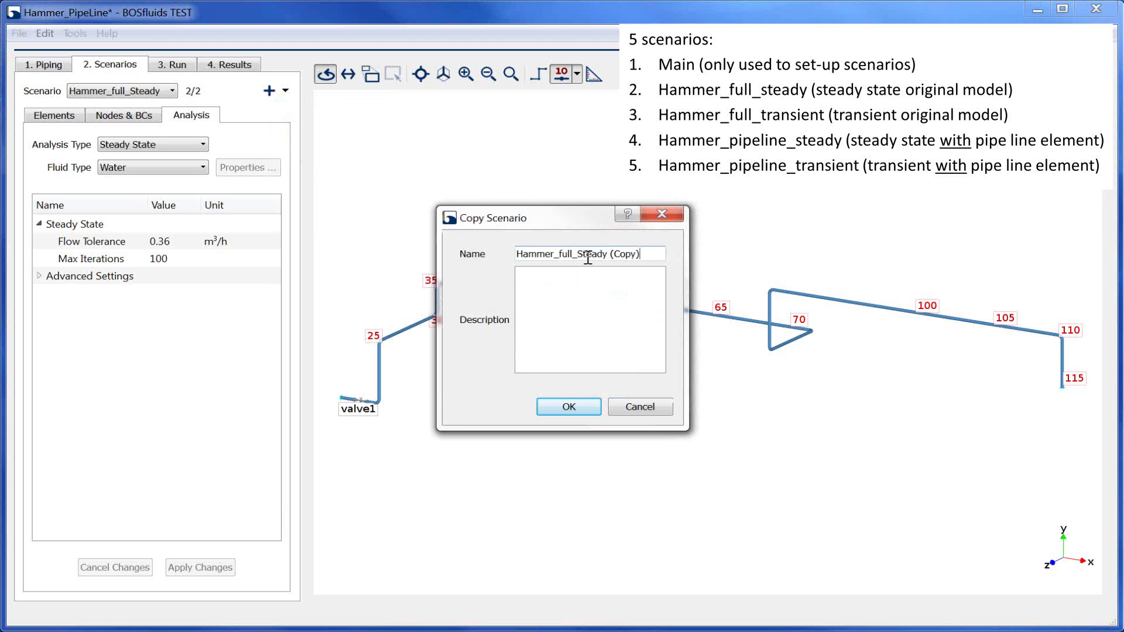
left_click_drag(578, 256, 648, 254)
type("Trans")
key("Return")
Step: Set Hammer_full_Trans to Transient analysis, then switch back to the Main scenario
left_click(190, 114)
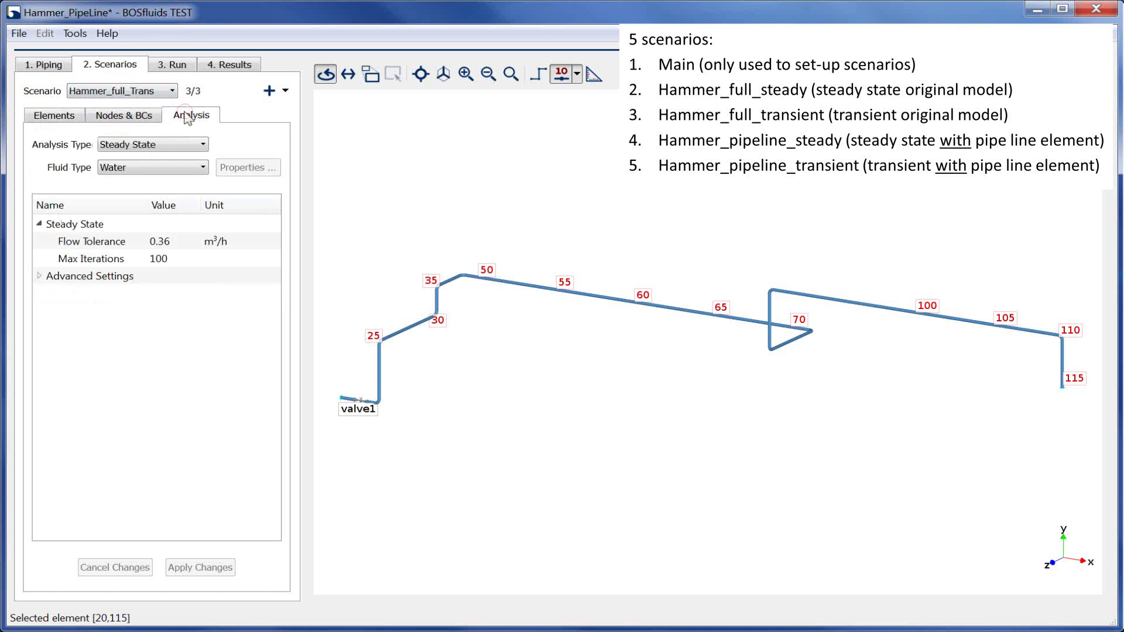
left_click(169, 145)
left_click(126, 181)
left_click(195, 566)
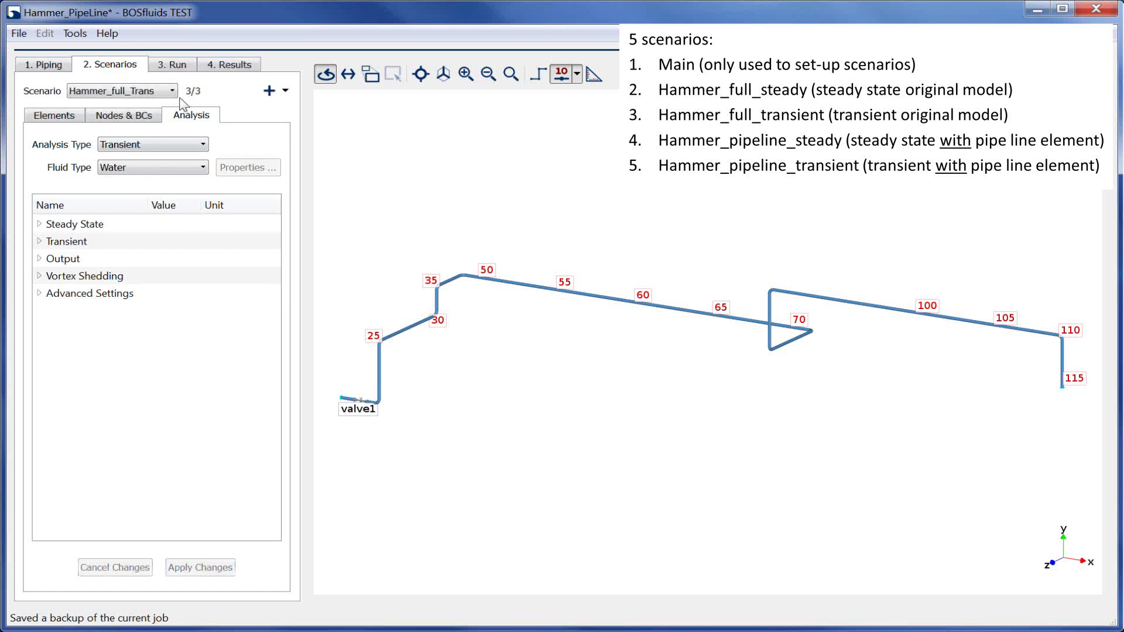
left_click(172, 92)
left_click(112, 102)
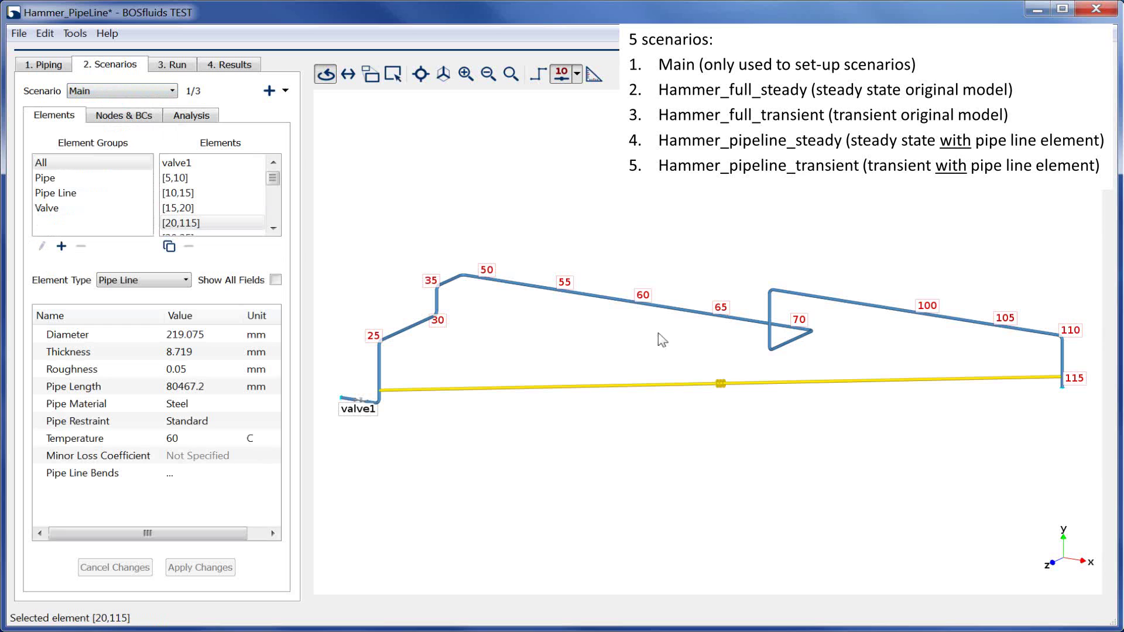
Step: Copy the Main scenario as Hammer_PipeLine_Steady
left_click(285, 91)
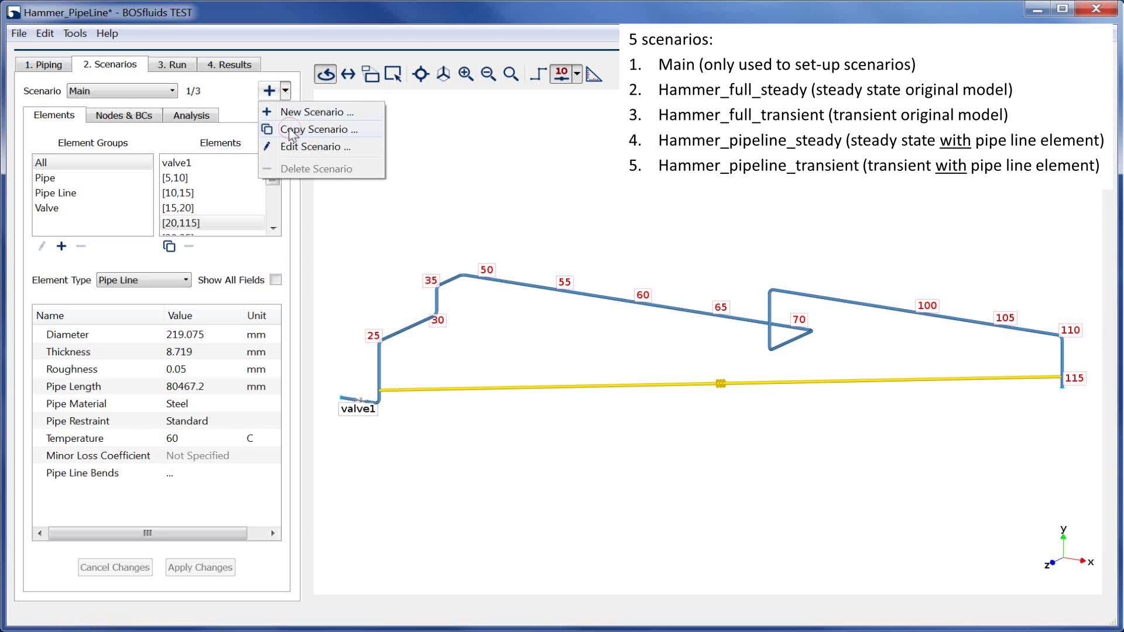
left_click(291, 130)
left_click_drag(580, 253, 509, 246)
type("Hammer")
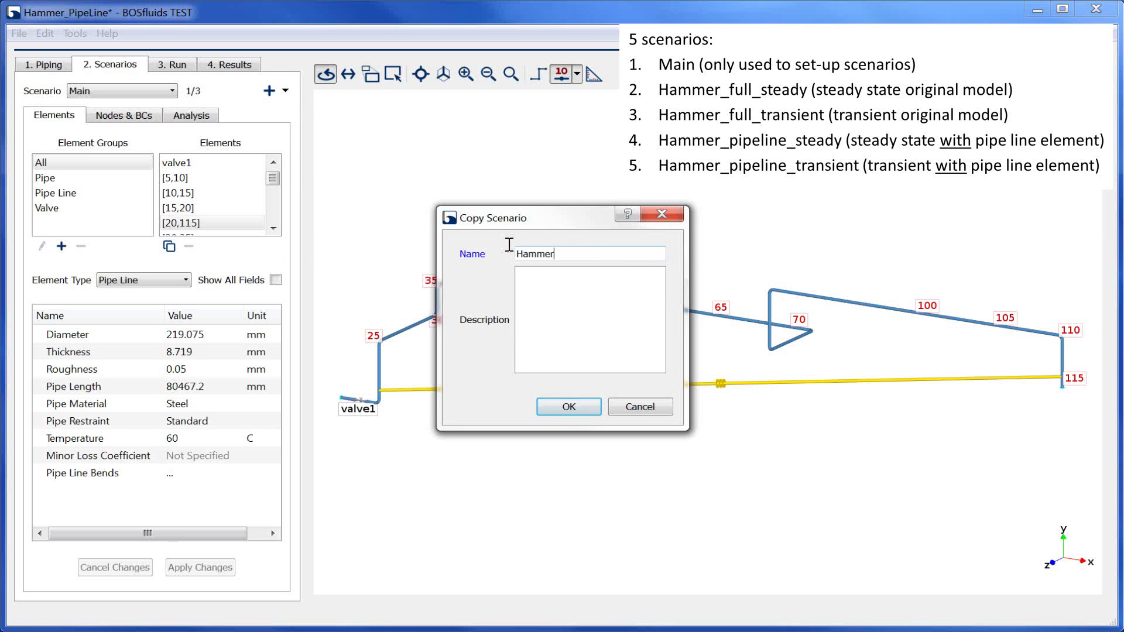
type("_PipeLine_Steady")
left_click(556, 406)
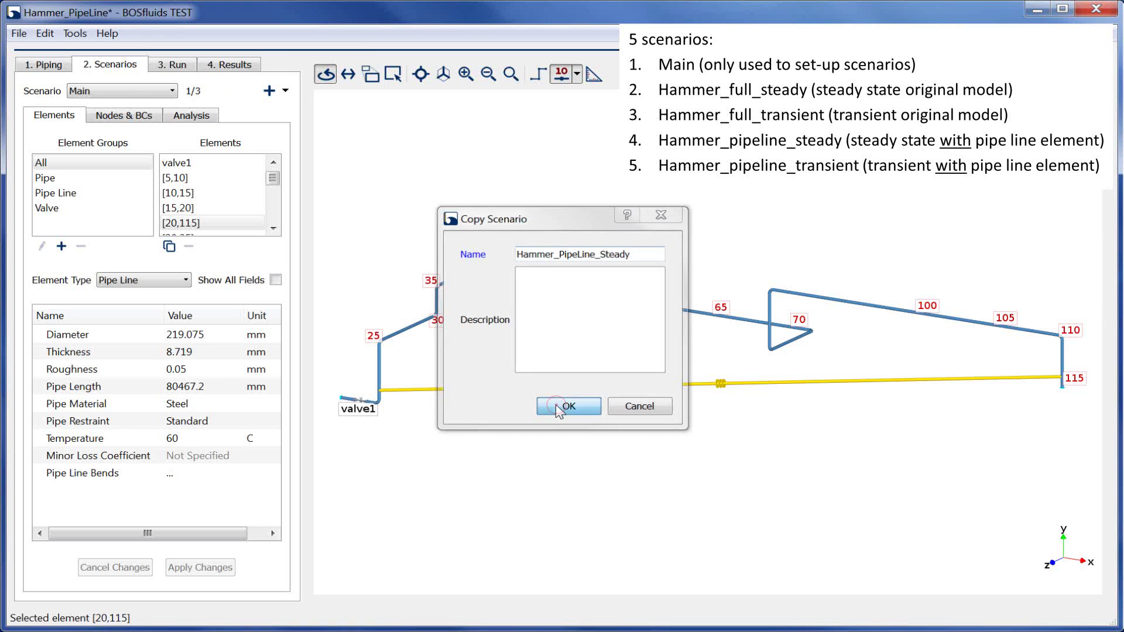
Step: Set the original route's pipes to element type None in this scenario
left_click(380, 391)
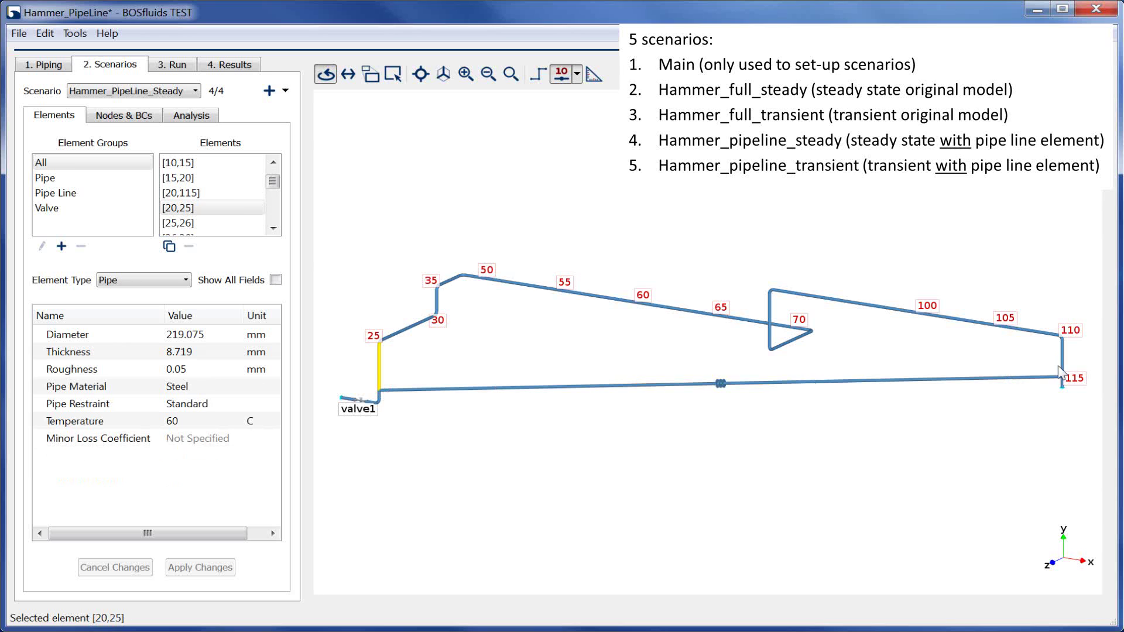
scroll(1062, 365, "up", 5)
scroll(459, 433, "down", 5)
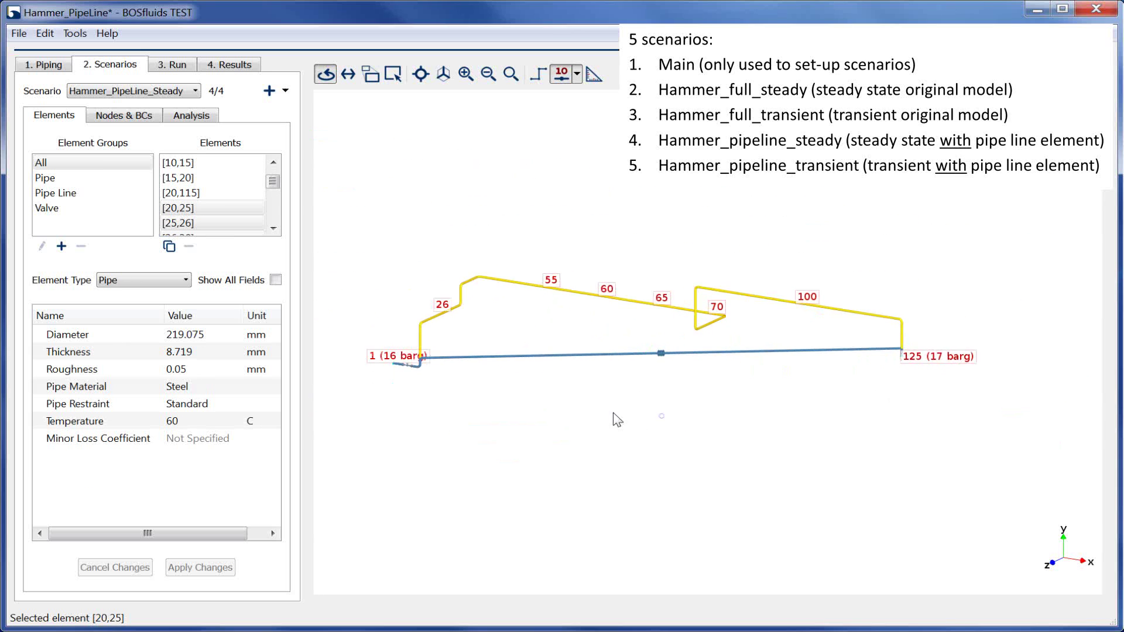
left_click(163, 282)
left_click(163, 292)
left_click(200, 568)
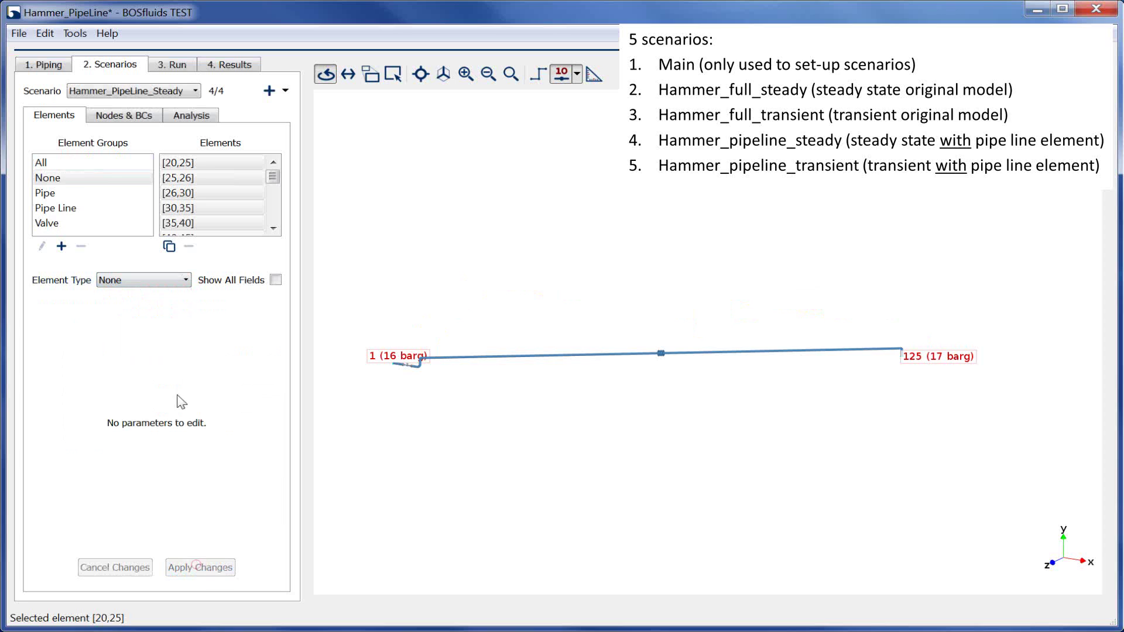
Step: Set the Hammer_PipeLine_Steady analysis type to Steady State
left_click(176, 115)
left_click(154, 145)
left_click(132, 169)
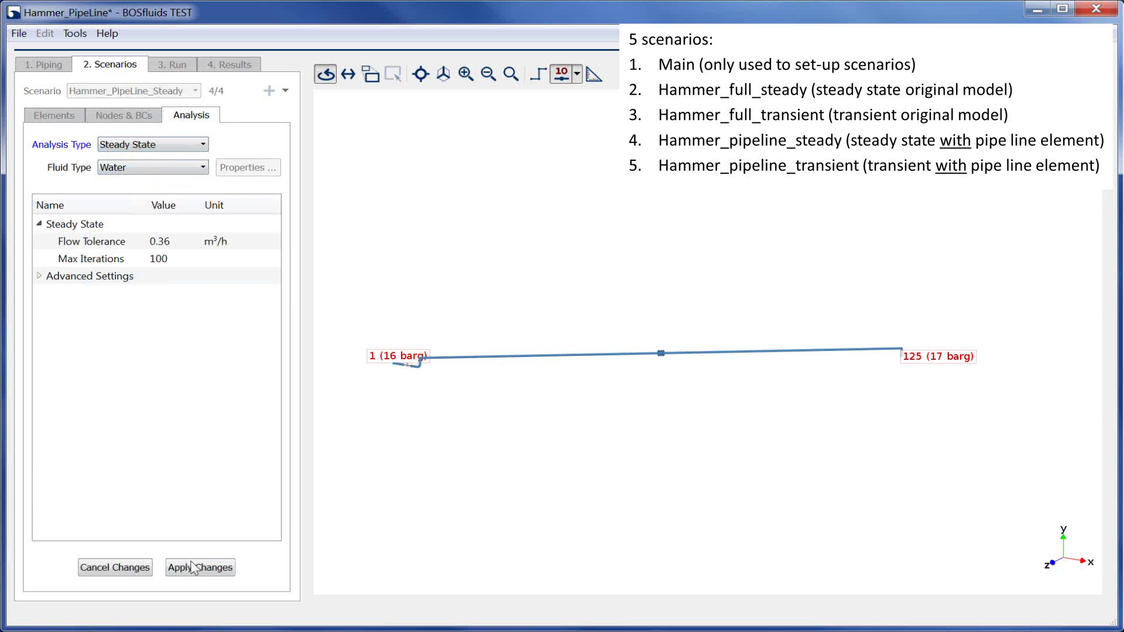
left_click(193, 567)
Step: Copy Hammer_PipeLine_Steady as Hammer_PipeLine_Trans using Transient analysis
left_click(285, 90)
left_click(315, 128)
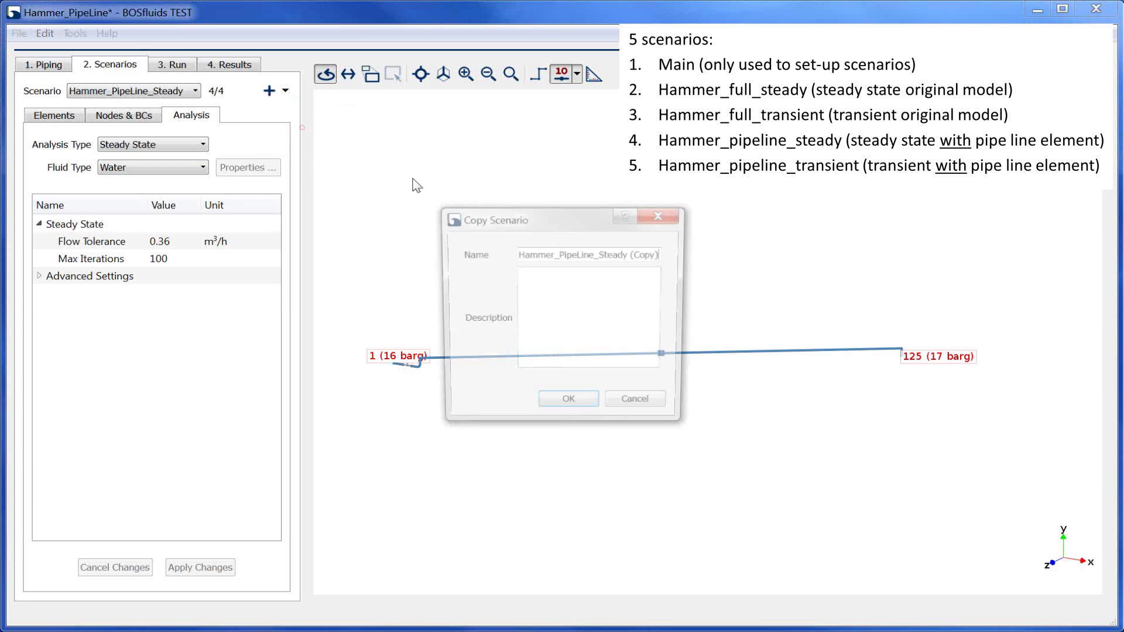
left_click_drag(600, 254, 674, 254)
type("Trans")
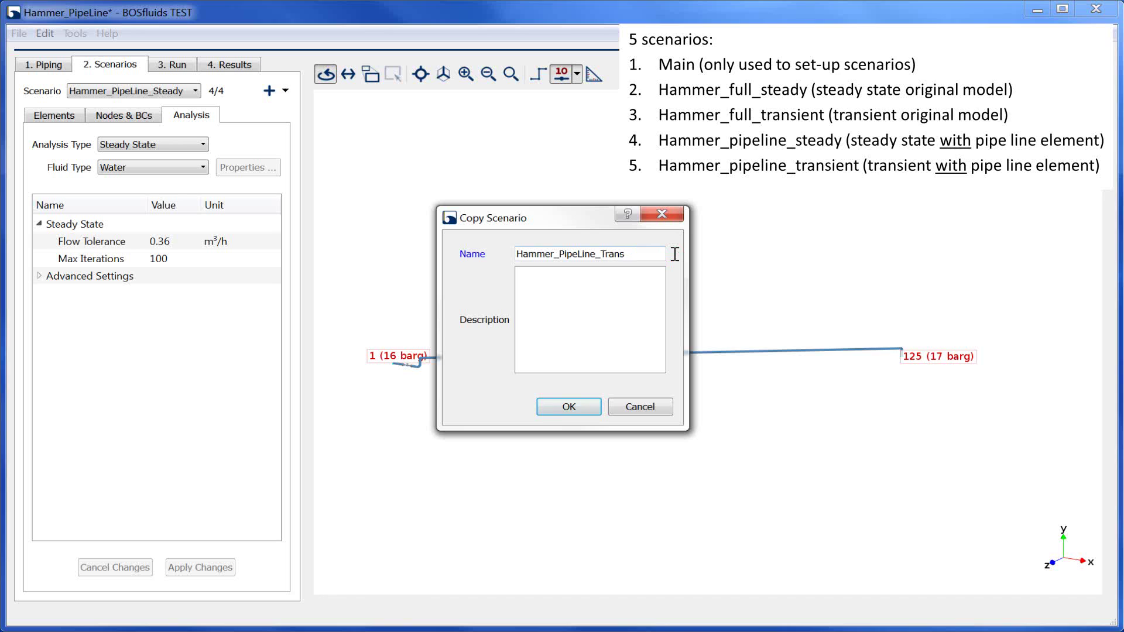
key("Return")
left_click(191, 114)
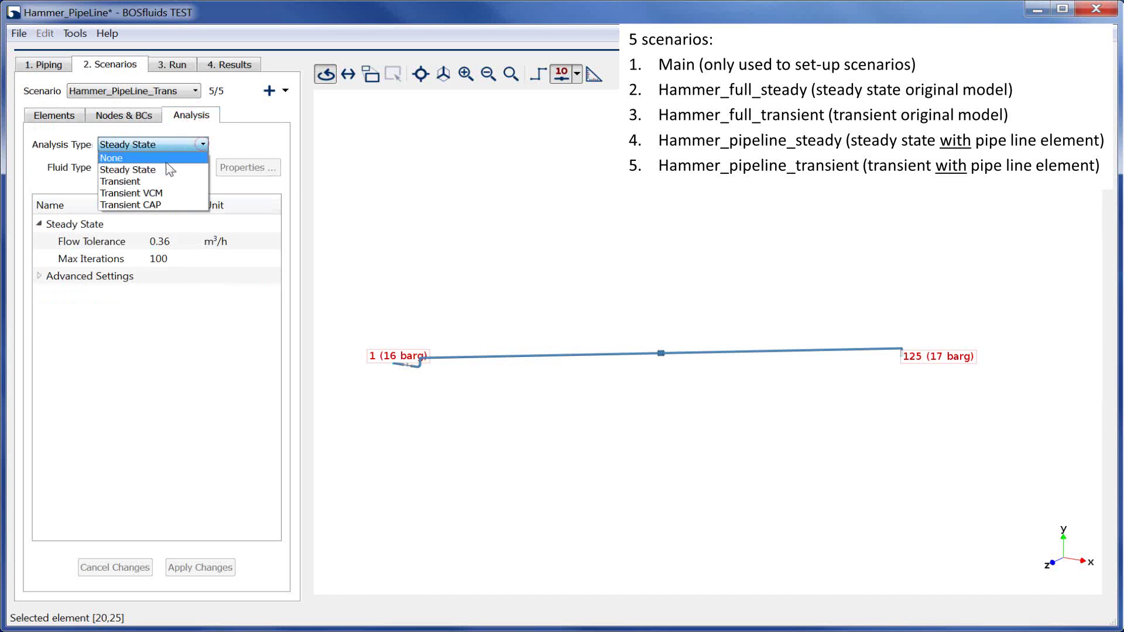
left_click(154, 181)
left_click(200, 568)
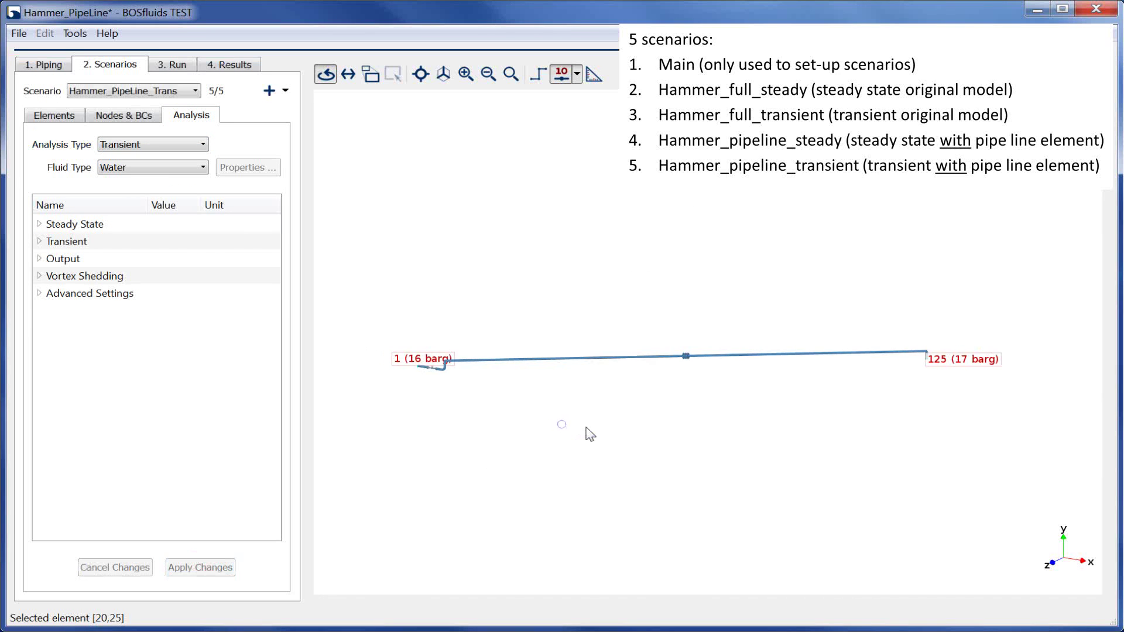
Step: Review Hammer_full_Steady, Hammer_full_Trans, Hammer_PipeLine_Steady and Hammer_PipeLine_Trans in turn
left_click(195, 92)
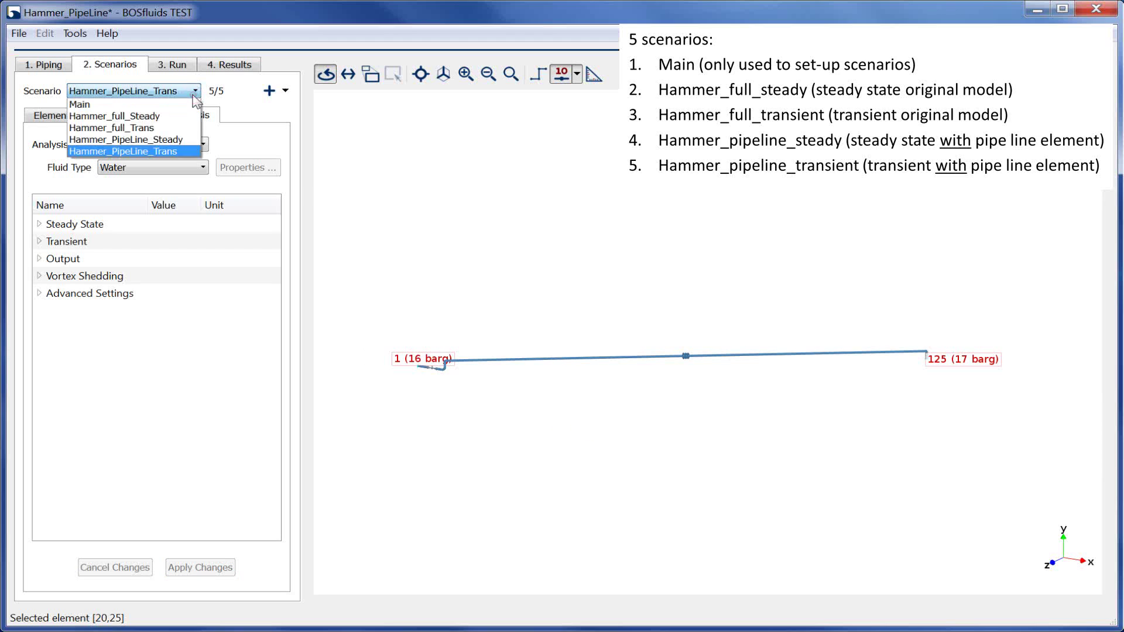
left_click(153, 116)
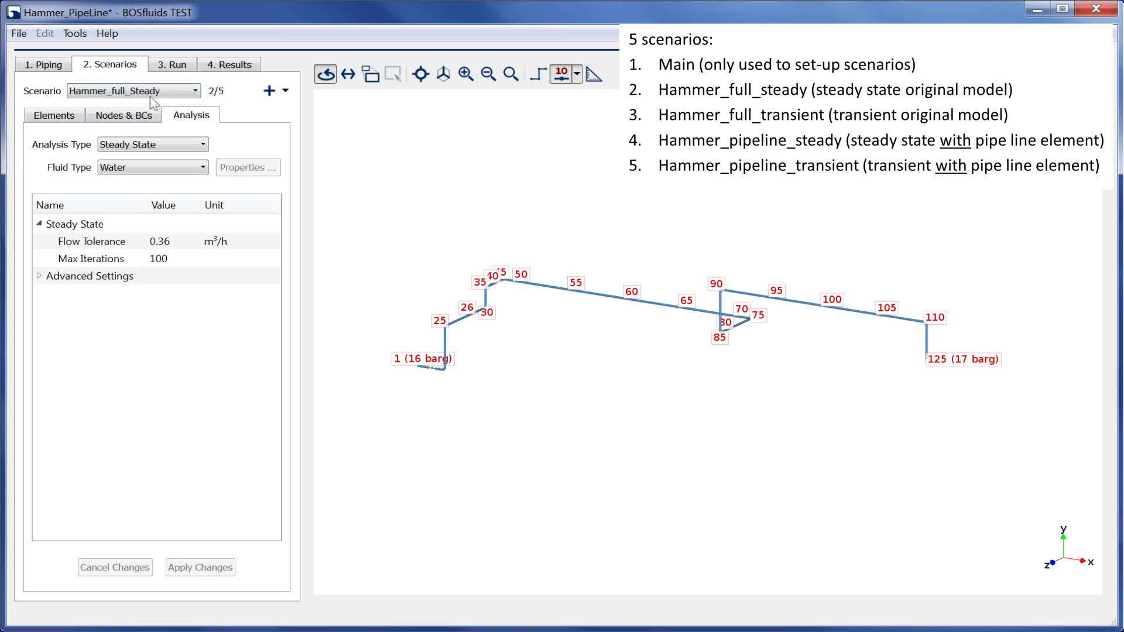
left_click(153, 94)
left_click(150, 125)
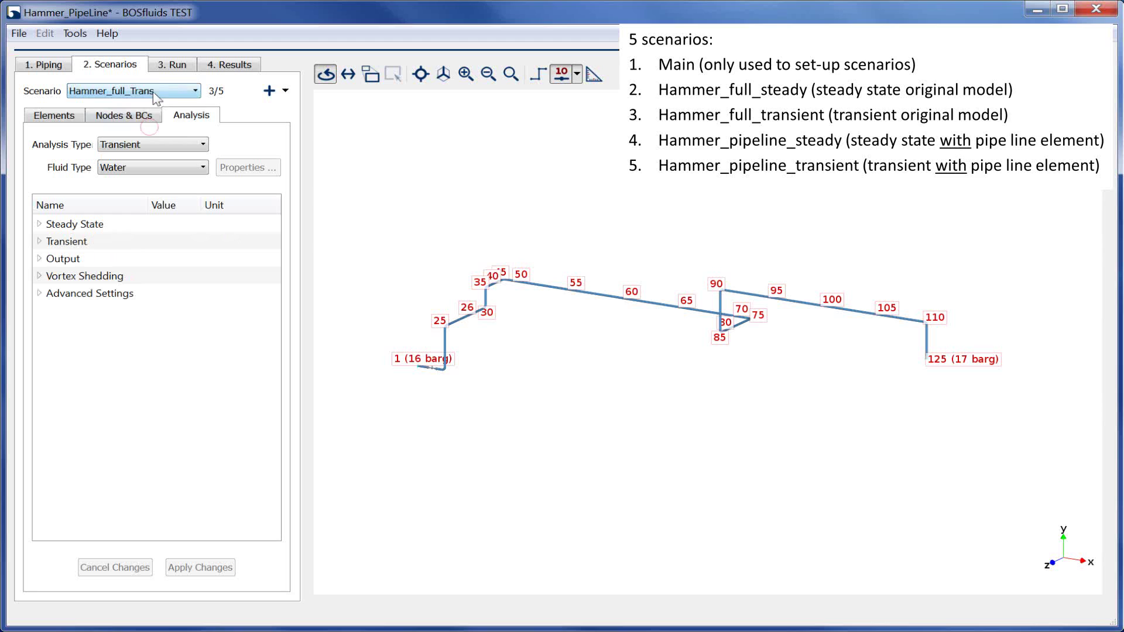
left_click(155, 92)
left_click(150, 139)
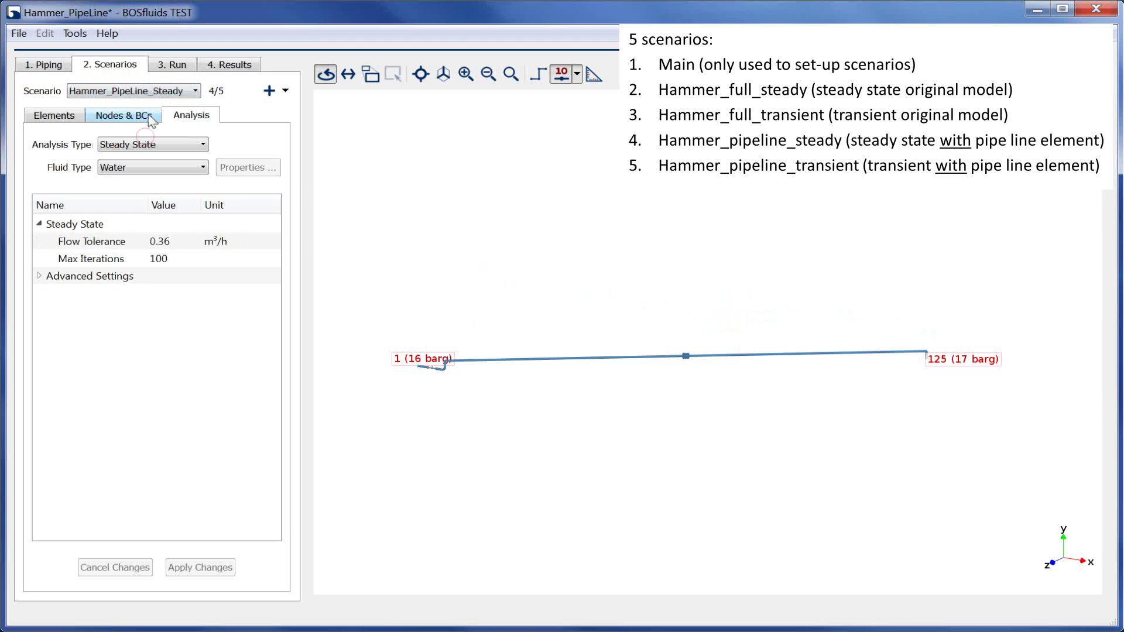
left_click(153, 92)
left_click(141, 151)
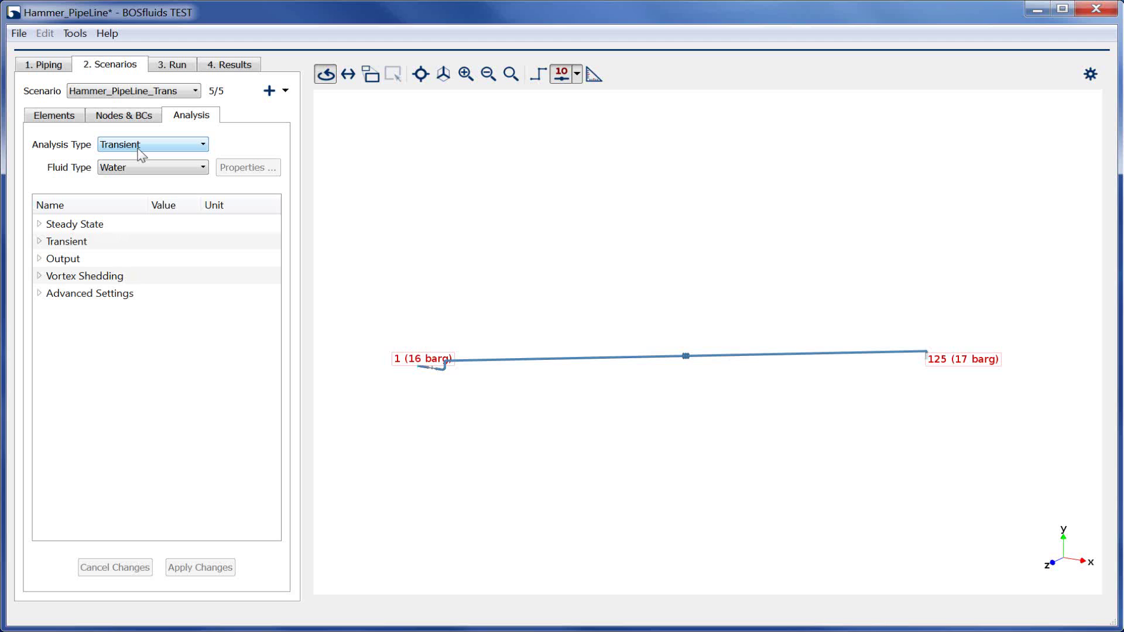
Step: Run the four Hammer scenarios with Main excluded, continuing past the warnings
left_click(178, 66)
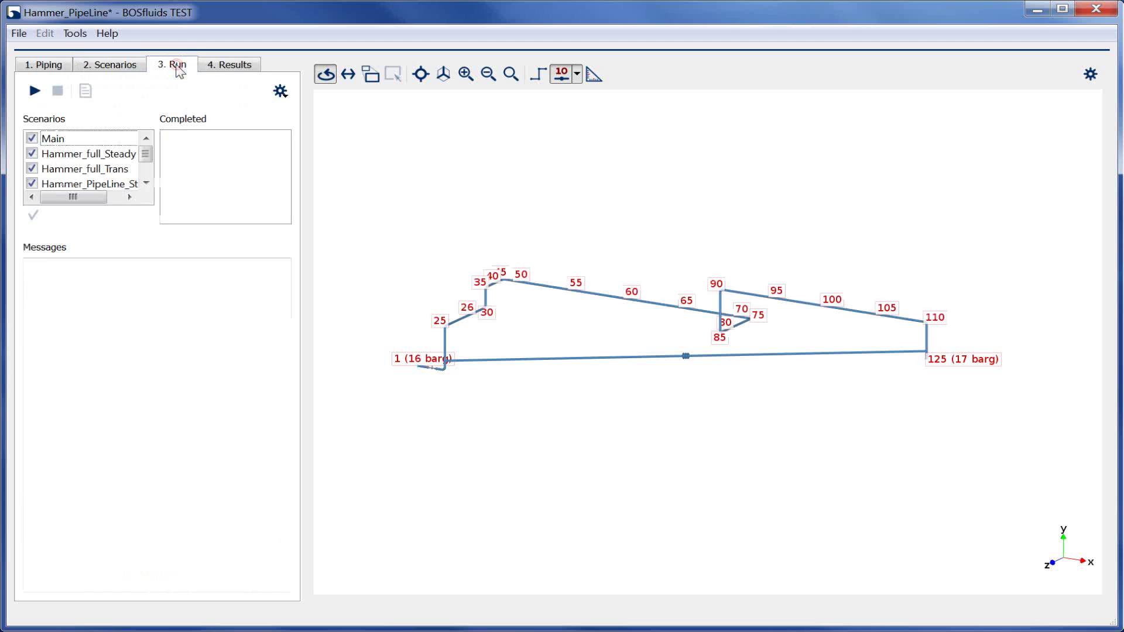
left_click(33, 140)
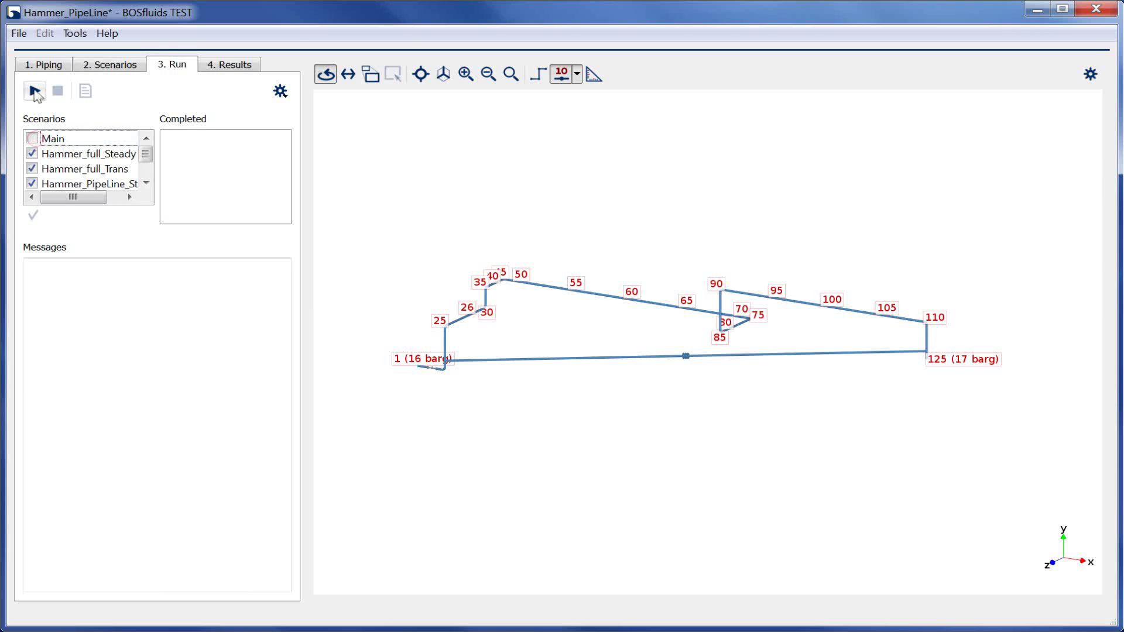
left_click(34, 90)
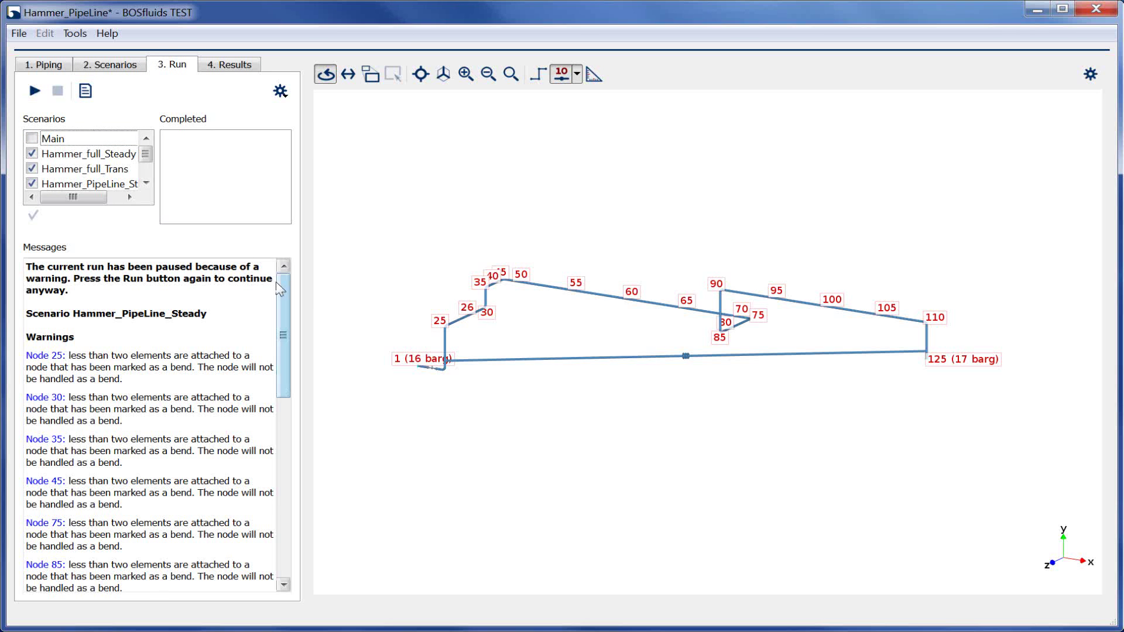
left_click_drag(280, 285, 256, 284)
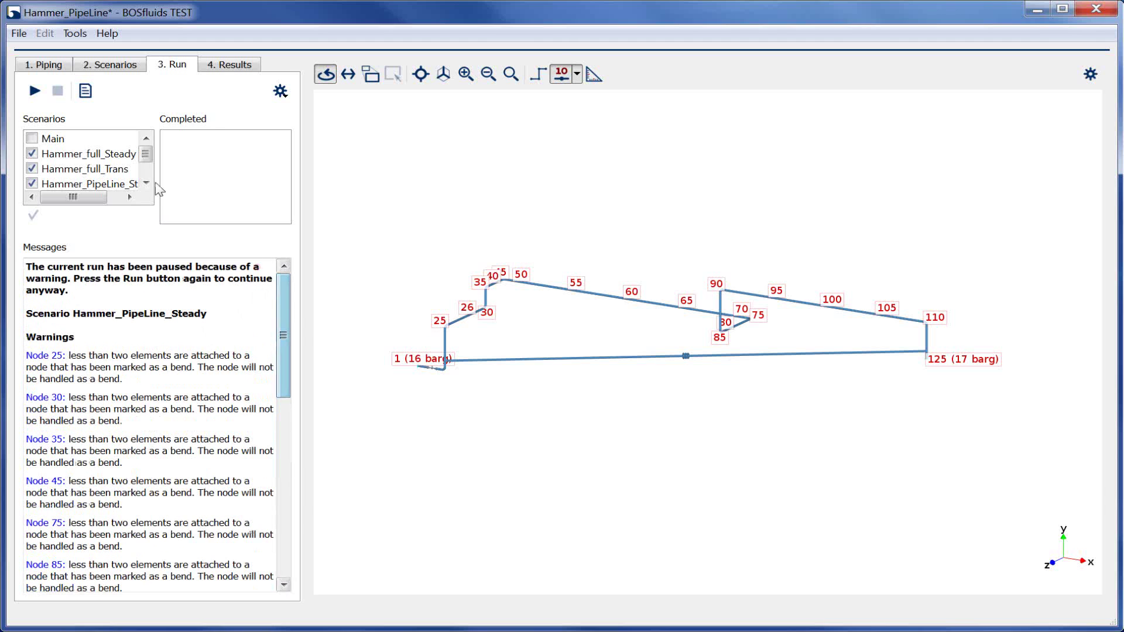
left_click(31, 91)
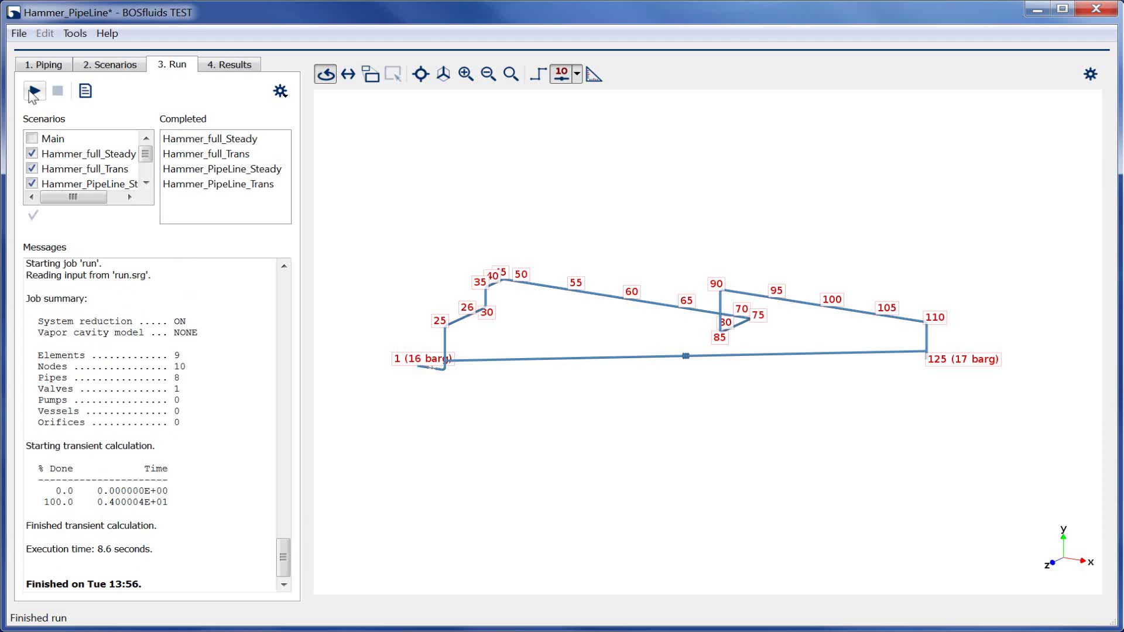
Step: Show the Hammer_PipeLine_Steady results on the pipeline model
left_click(227, 67)
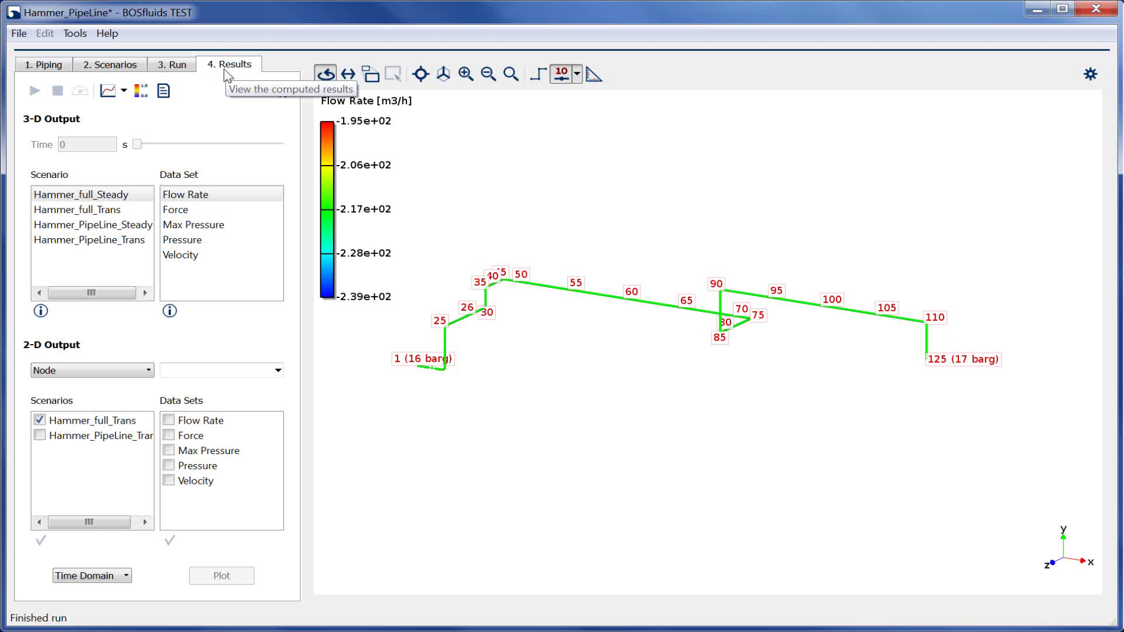
middle_click_drag(537, 368, 534, 391)
scroll(565, 389, "up", 2)
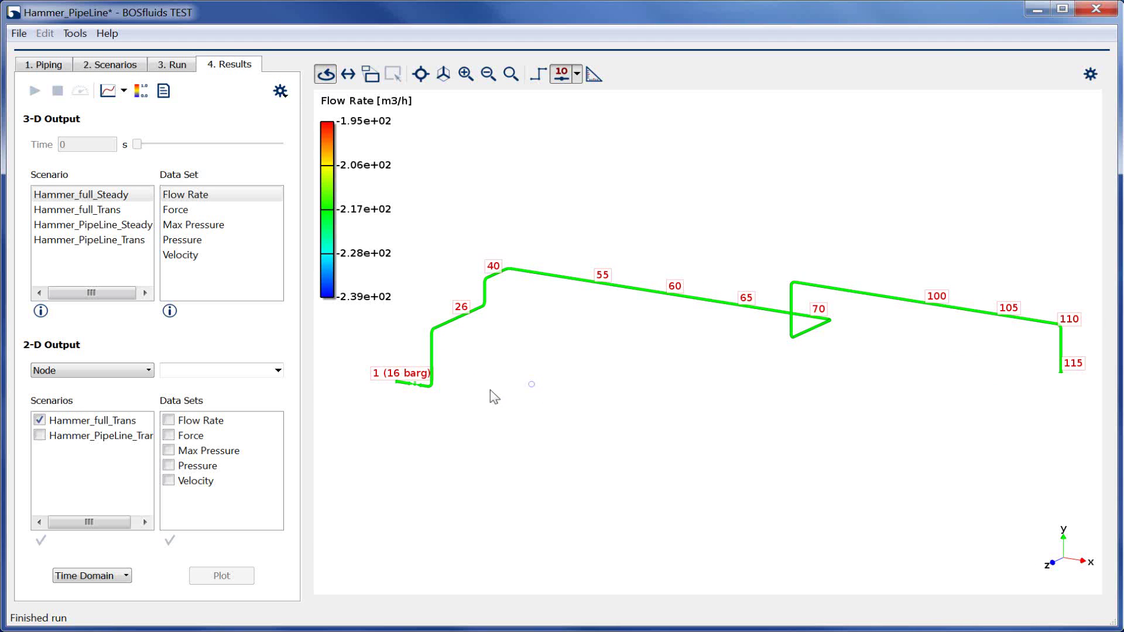
left_click(68, 225)
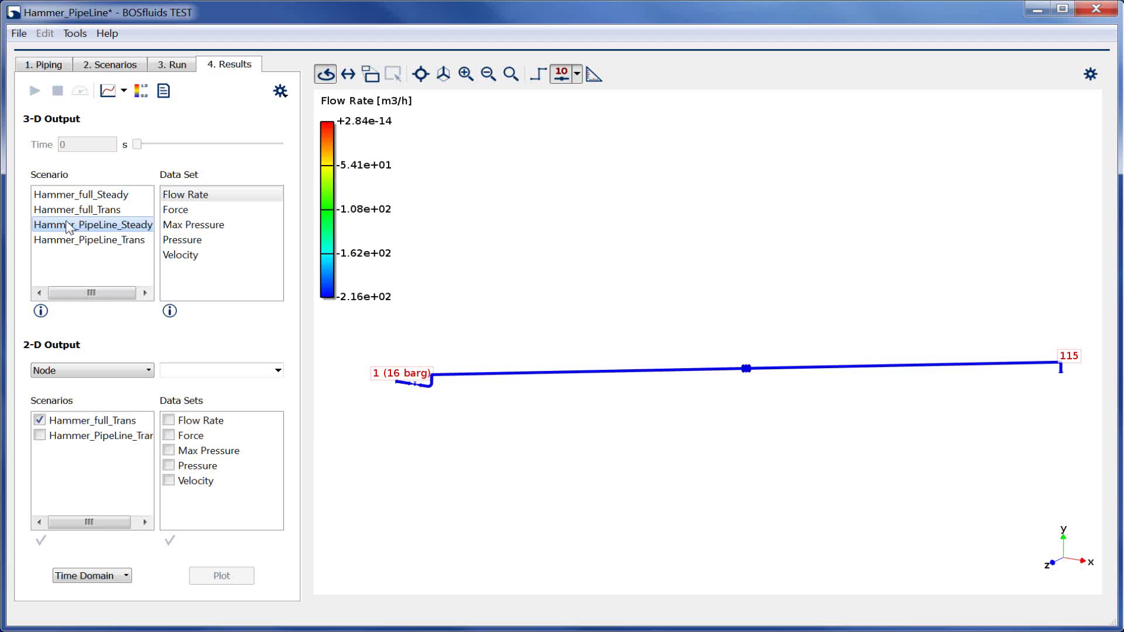
Step: Create a Max Pressure profile plot along the path from node 1 to node 125
left_click(123, 90)
left_click(124, 112)
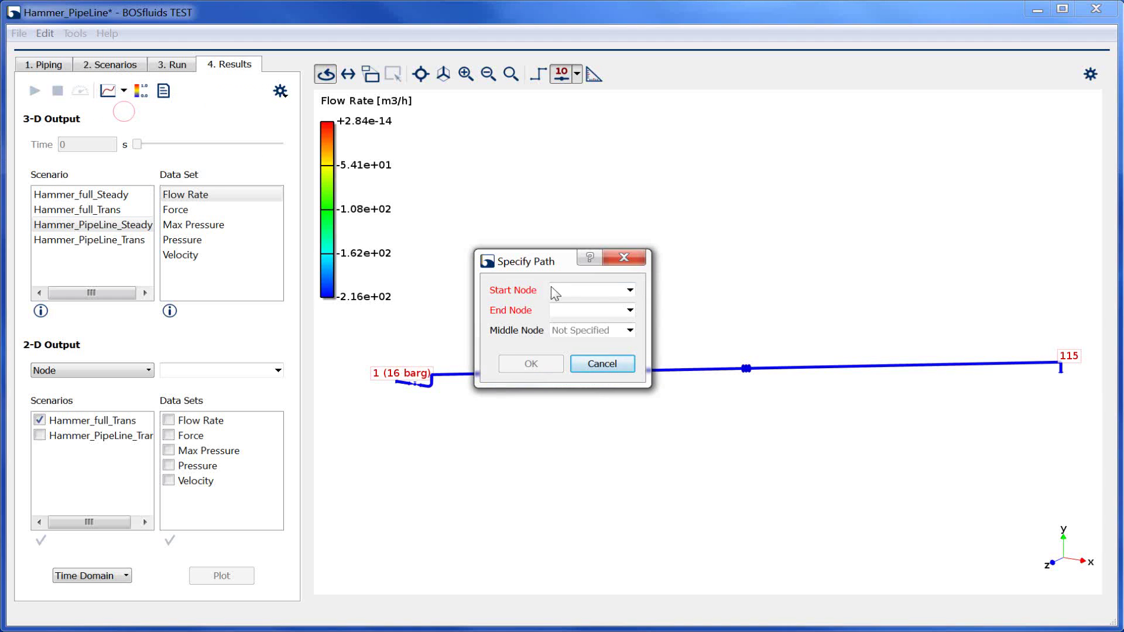
left_click(556, 291)
type("1")
left_click(565, 310)
type("125")
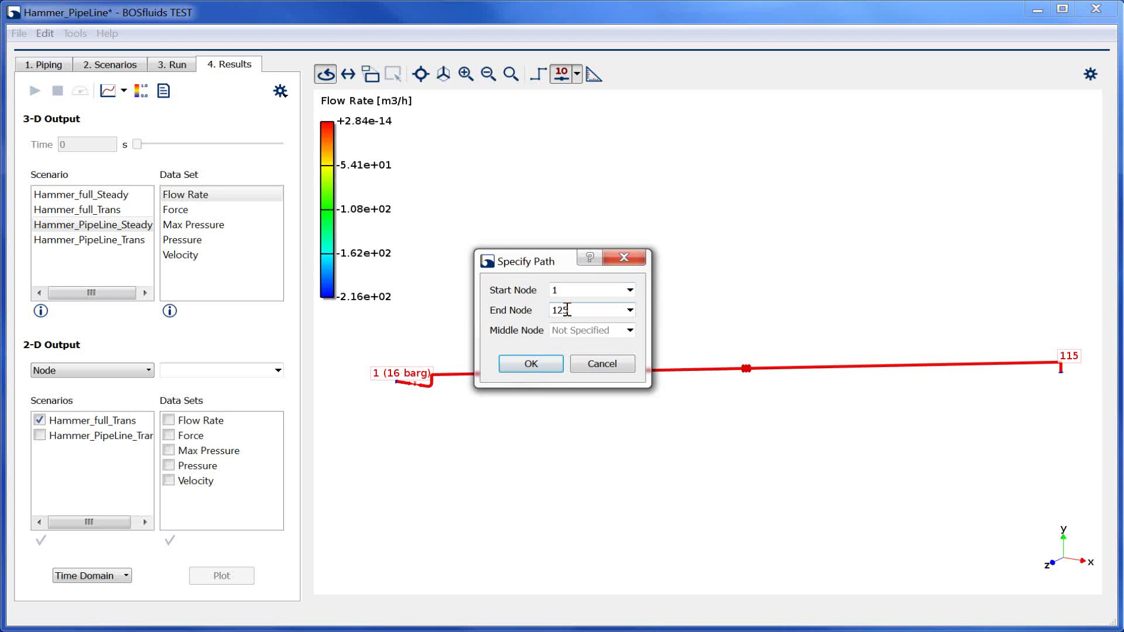
left_click(532, 364)
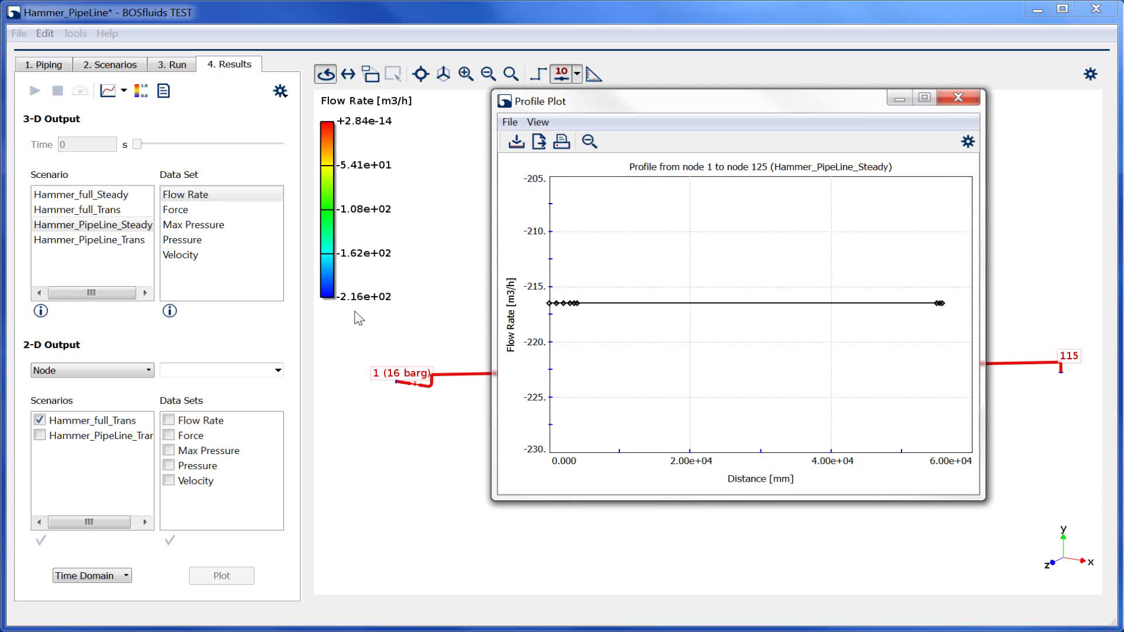
left_click(205, 225)
Step: Compare full and PipeLine profiles for steady and transient scenarios, ending on Hammer_full_Trans
left_click(114, 195)
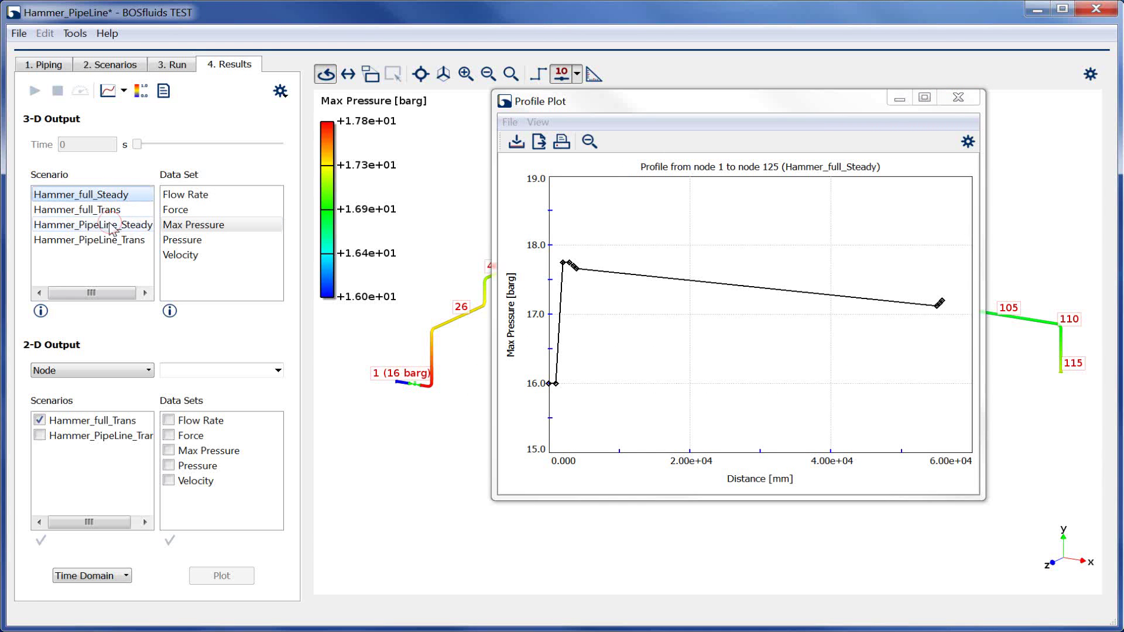
left_click(113, 226)
left_click(111, 196)
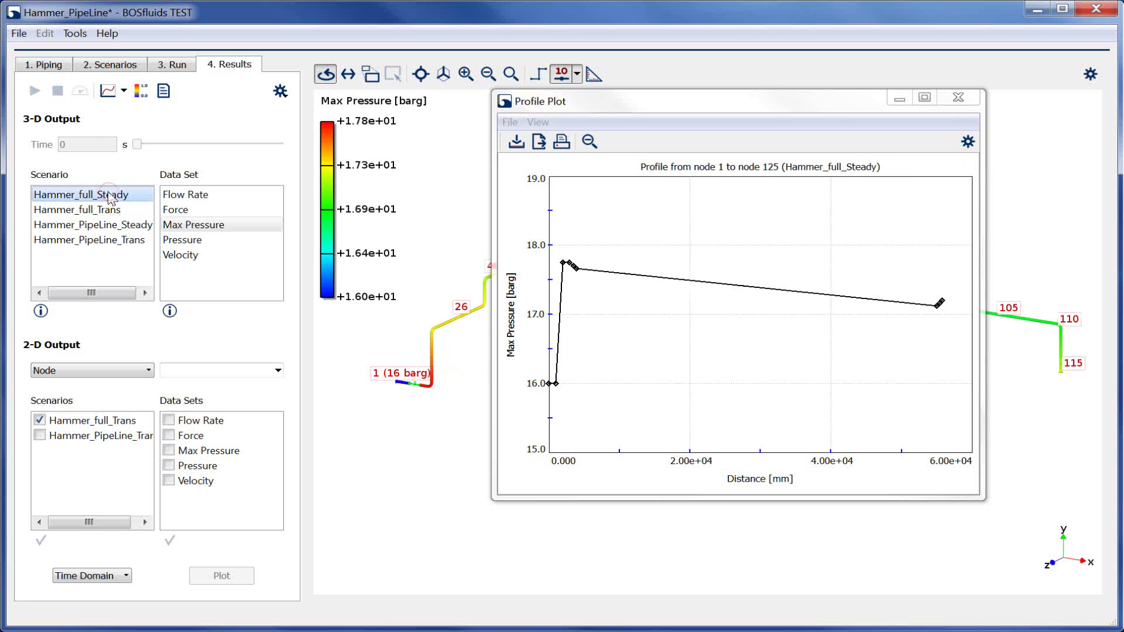
left_click(106, 227)
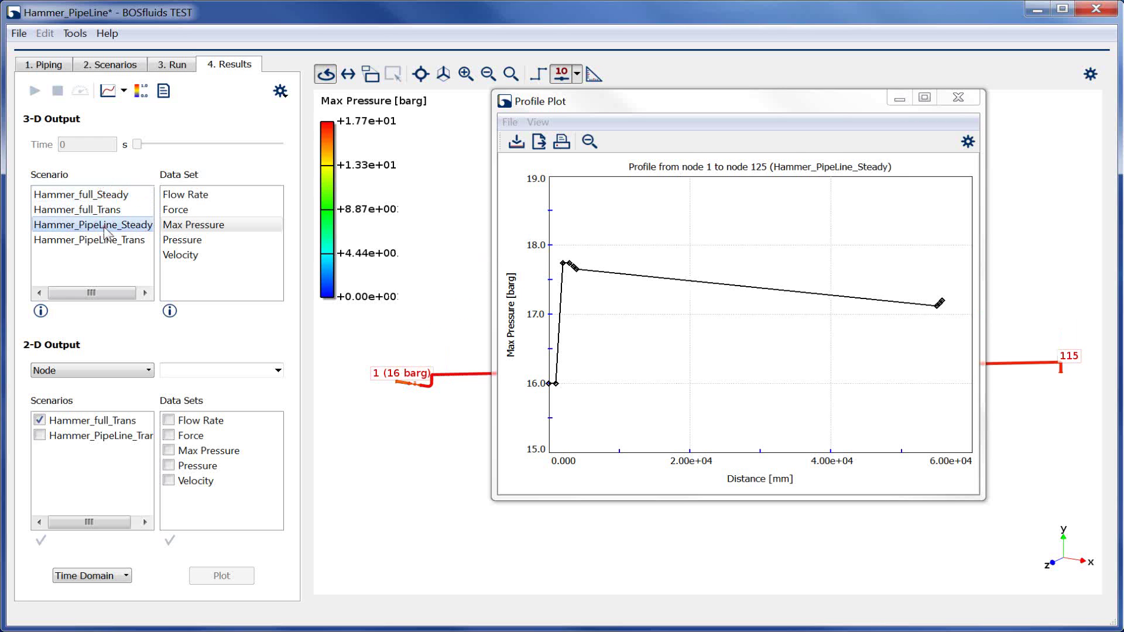
left_click(107, 196)
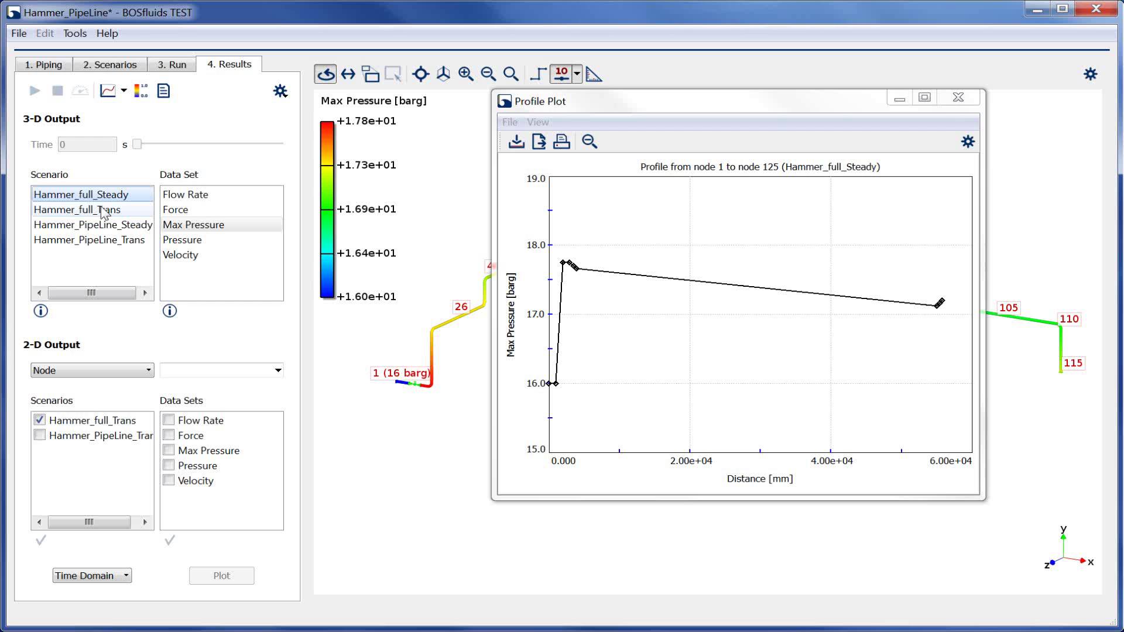
left_click(105, 210)
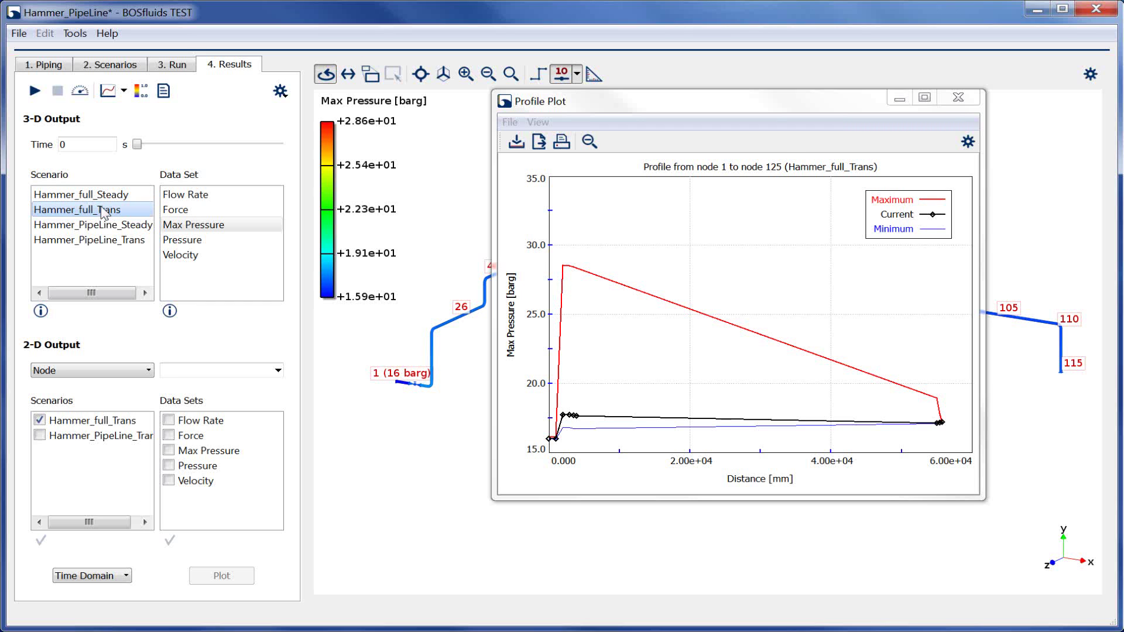
left_click(102, 244)
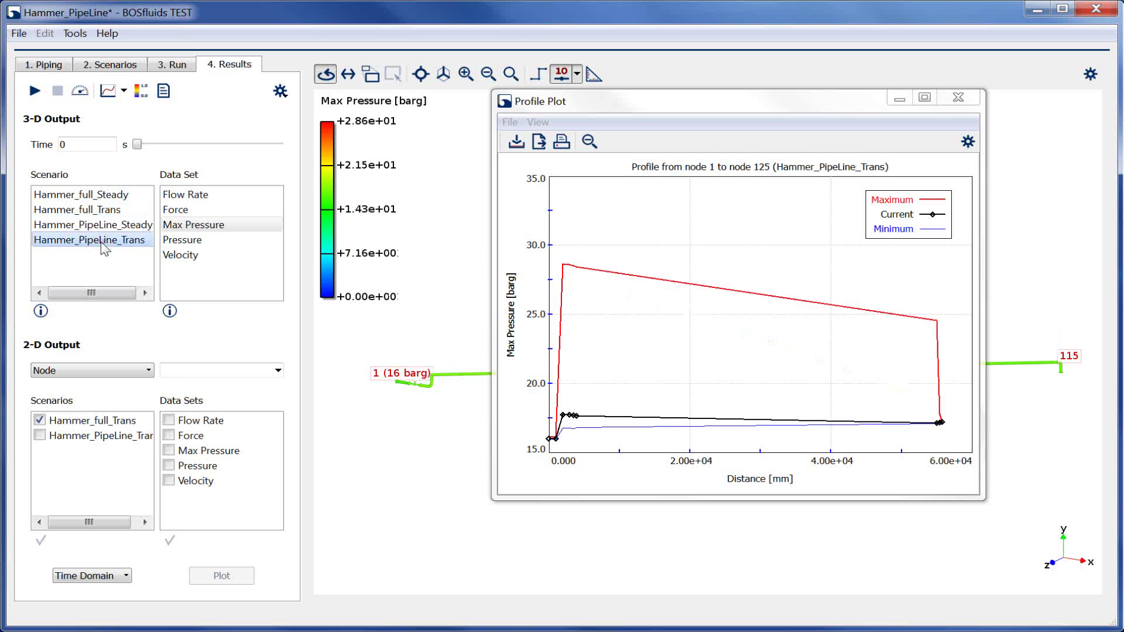
left_click(106, 211)
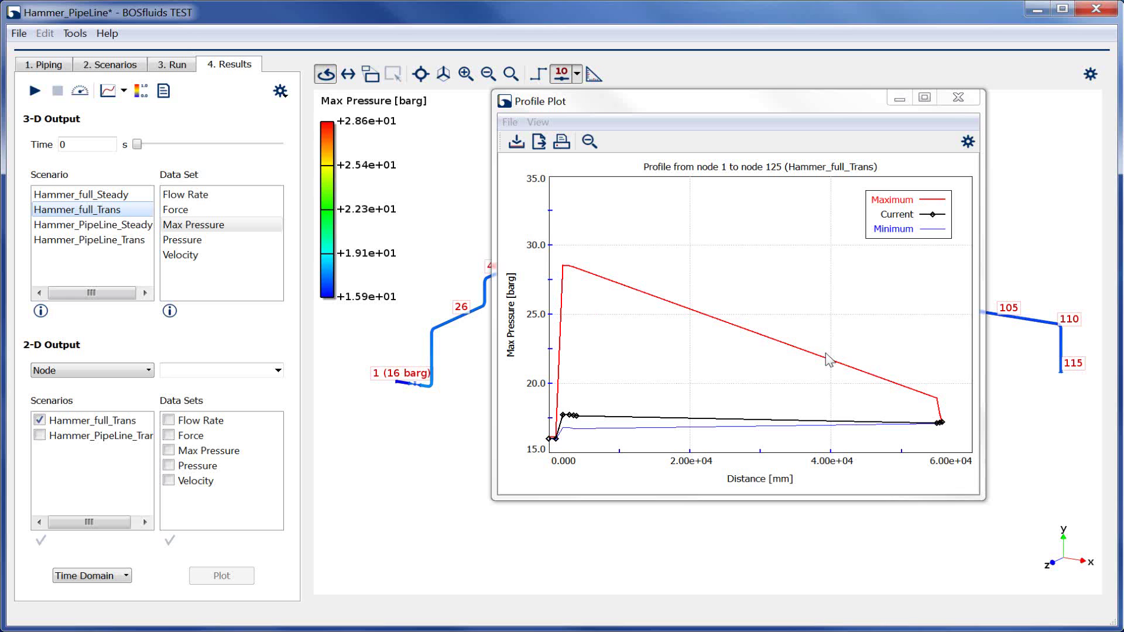
left_click(111, 242)
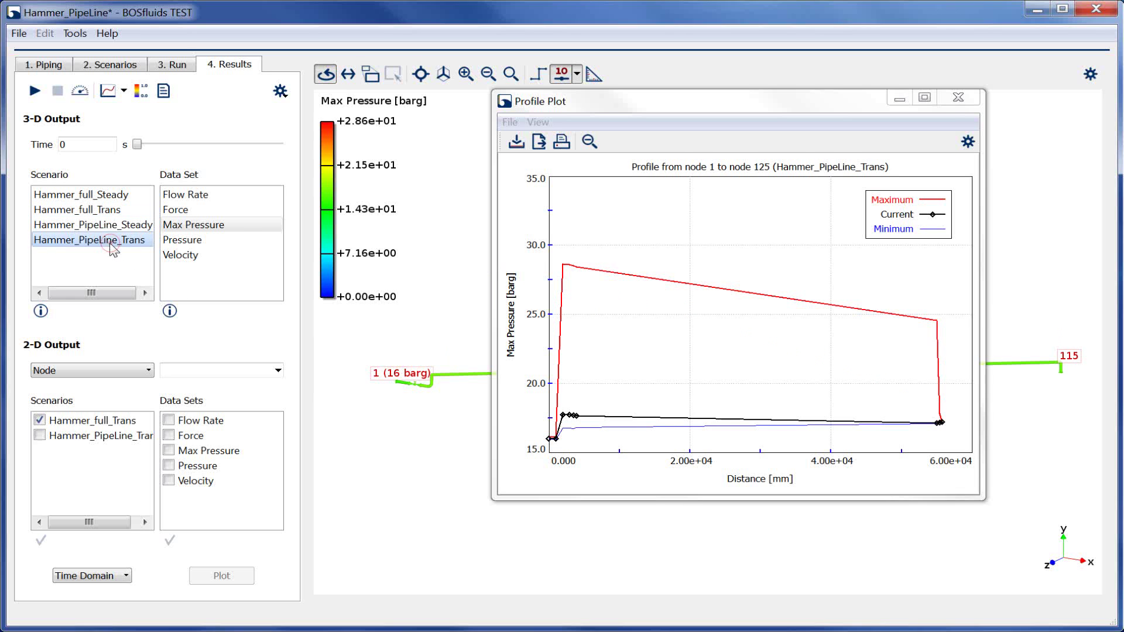
left_click(112, 211)
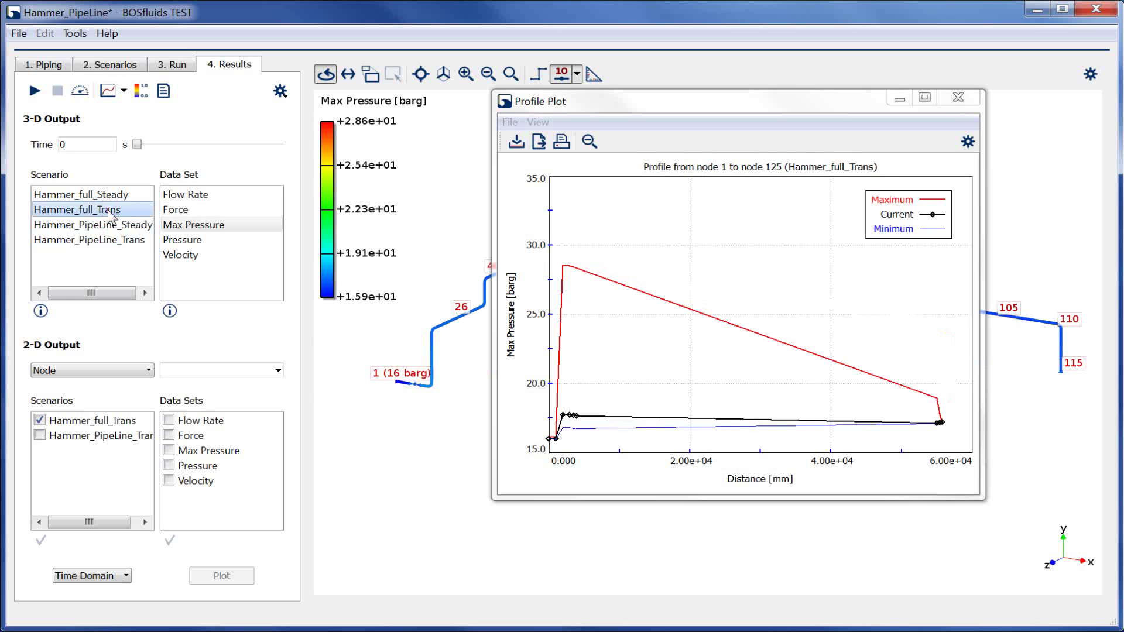
Step: Plot Max Pressure over time at node 15 for both transient scenarios, closing the profile plot
left_click(39, 435)
left_click(169, 451)
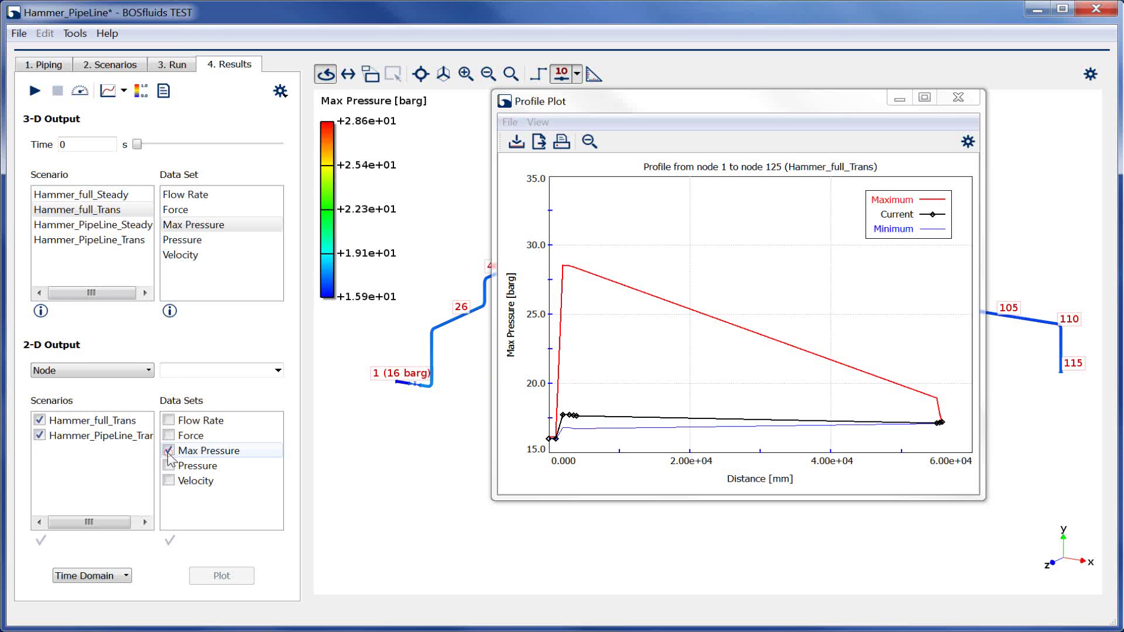
left_click(181, 369)
type("15")
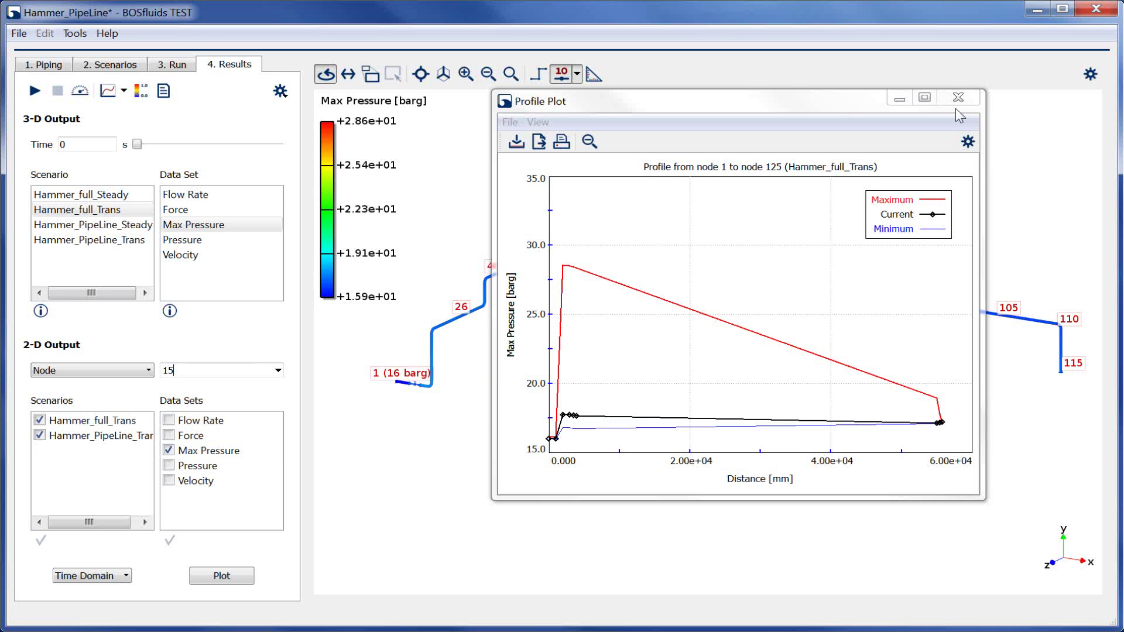
left_click(957, 97)
left_click(211, 579)
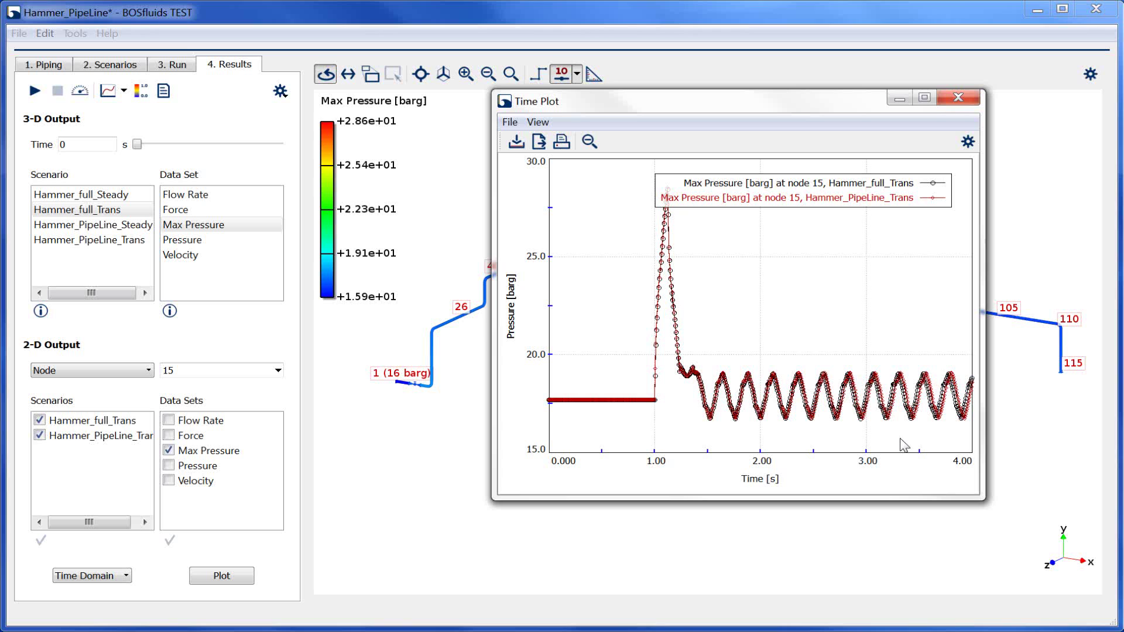
Step: Replot the node 15 time plot with Flow Rate instead of Max Pressure
left_click(170, 420)
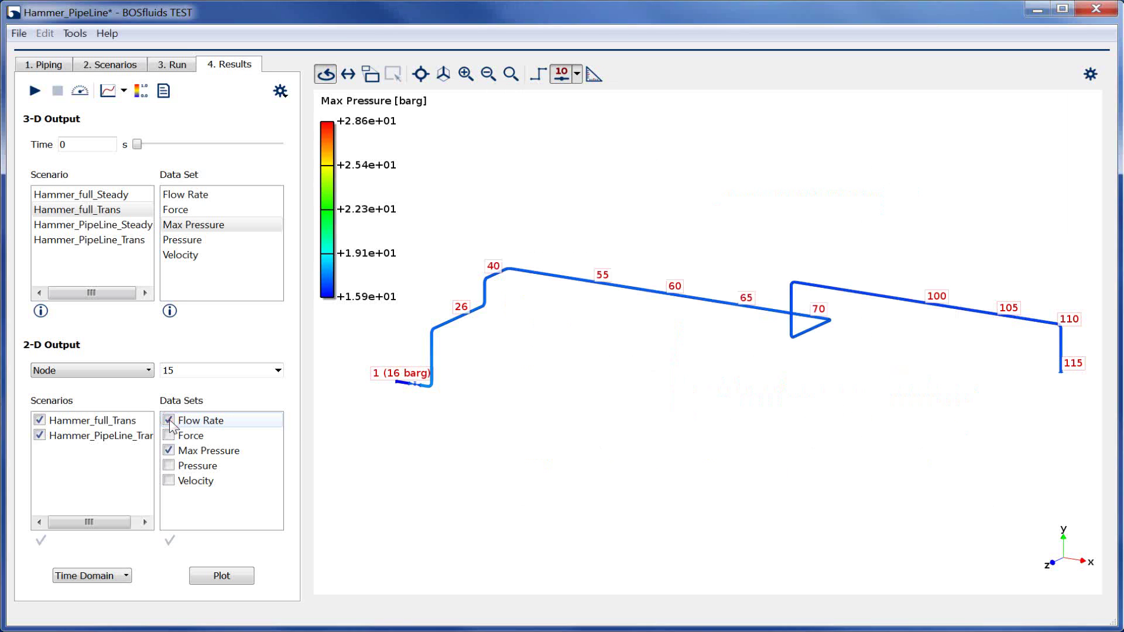
left_click(168, 451)
left_click(216, 576)
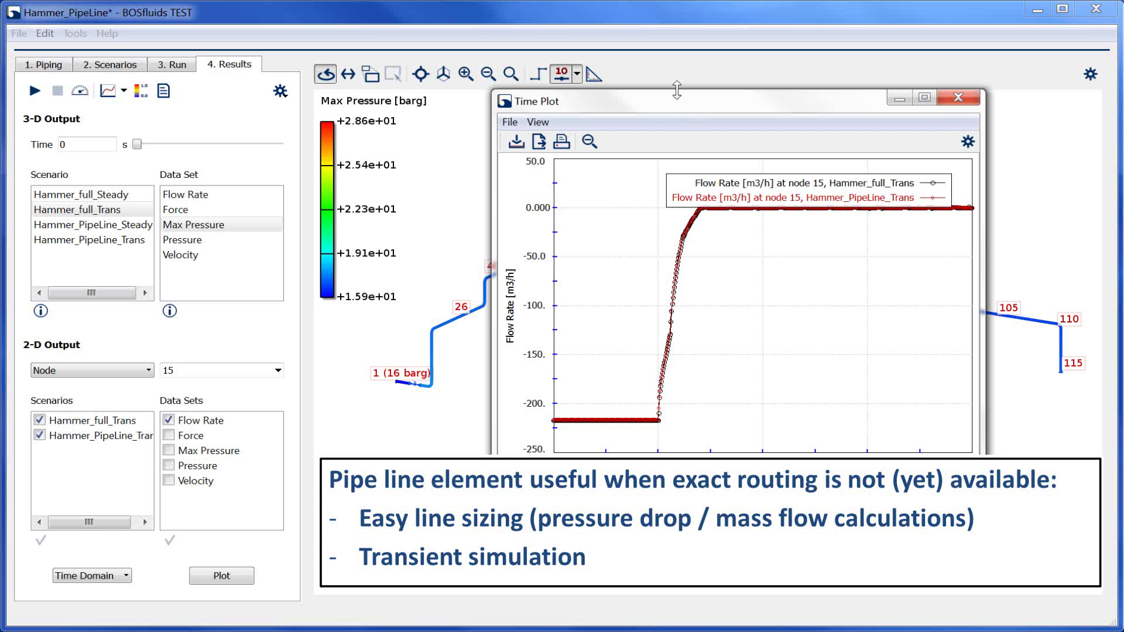
Step: Move the Flow Rate time plot window left over the results panel
left_click_drag(665, 100, 430, 101)
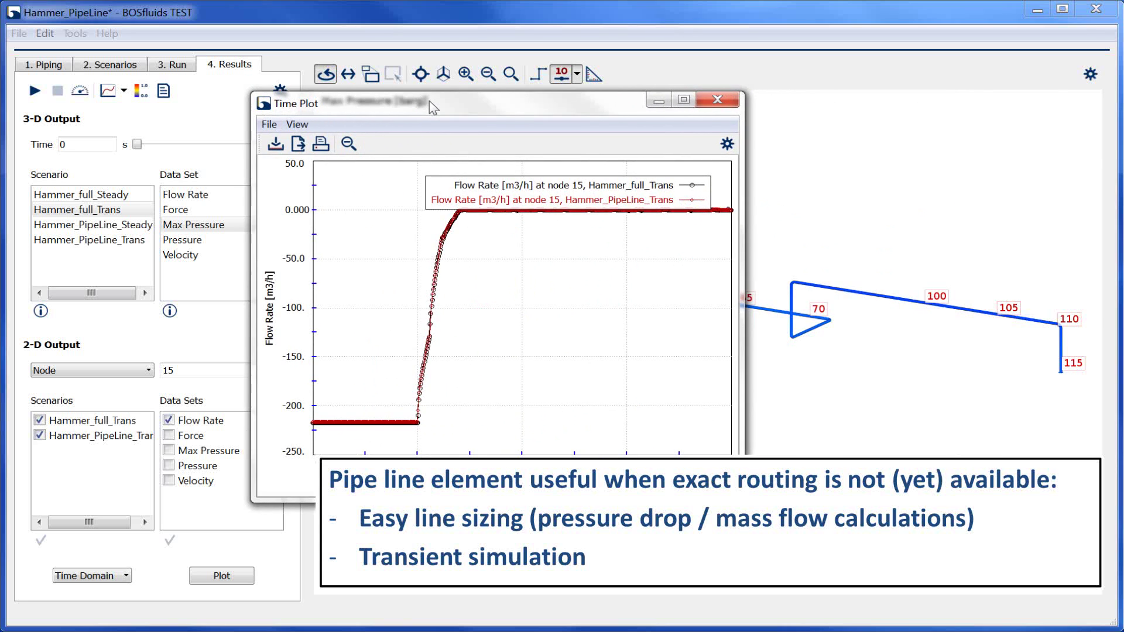